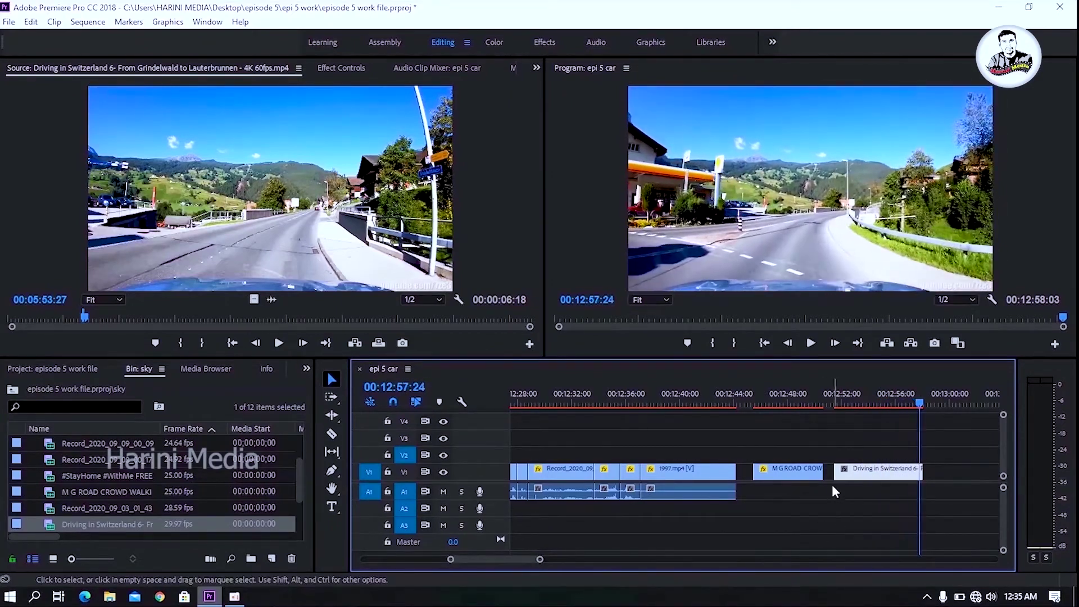
Step: Lift the crowd walking clip onto V2 and slide the Switzerland clip left beneath it
key("space")
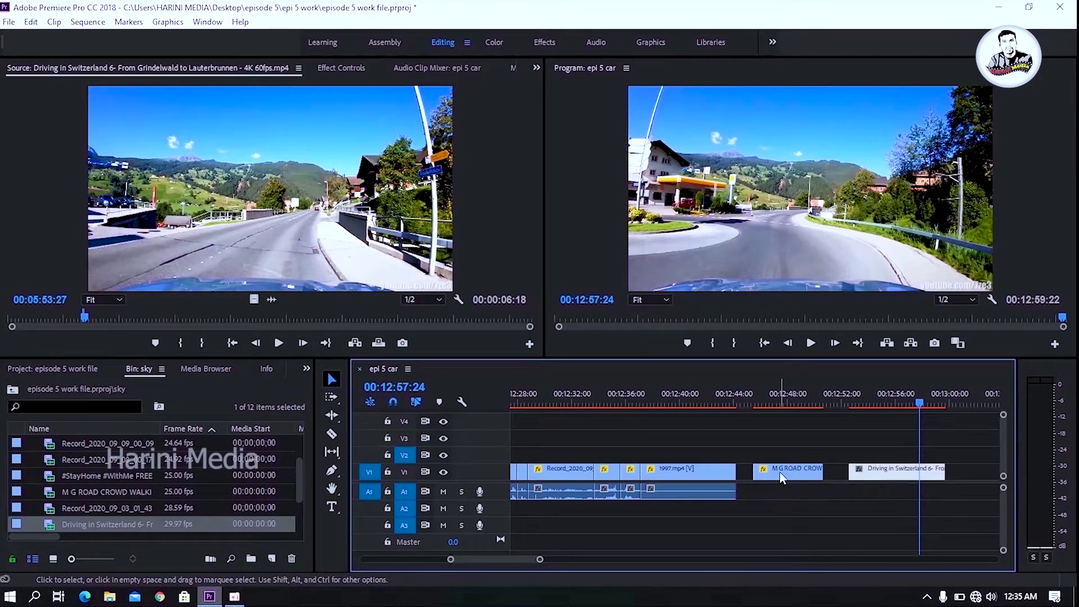
left_click_drag(780, 471, 782, 457)
left_click_drag(909, 474, 856, 476)
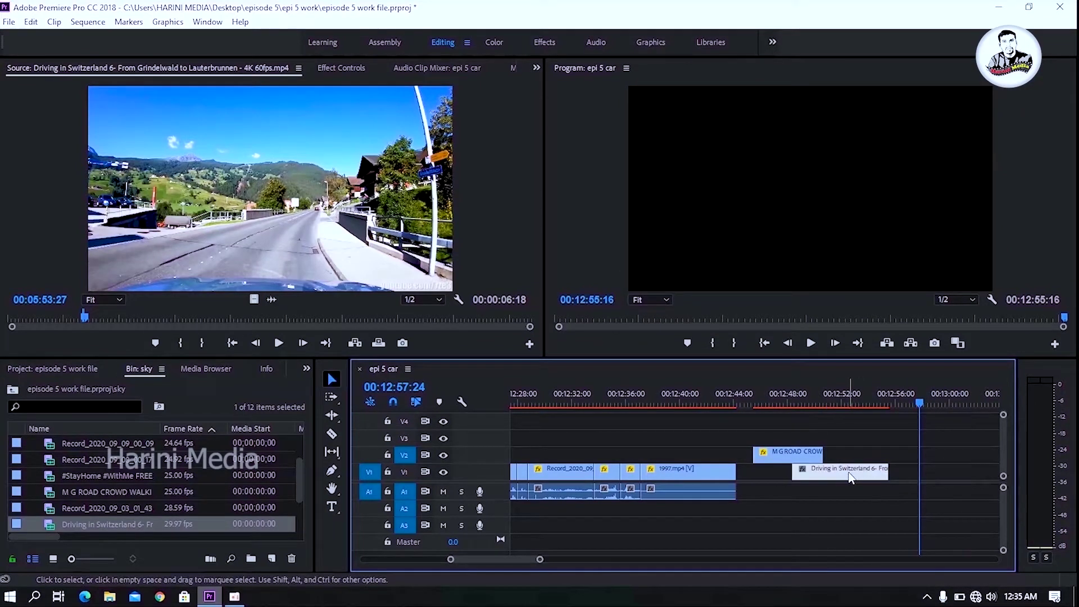
Step: Preview the overlap from 00:12:46:16 through 00:12:51:08, then return to about 00:12:48:12
left_click(768, 399)
key("space")
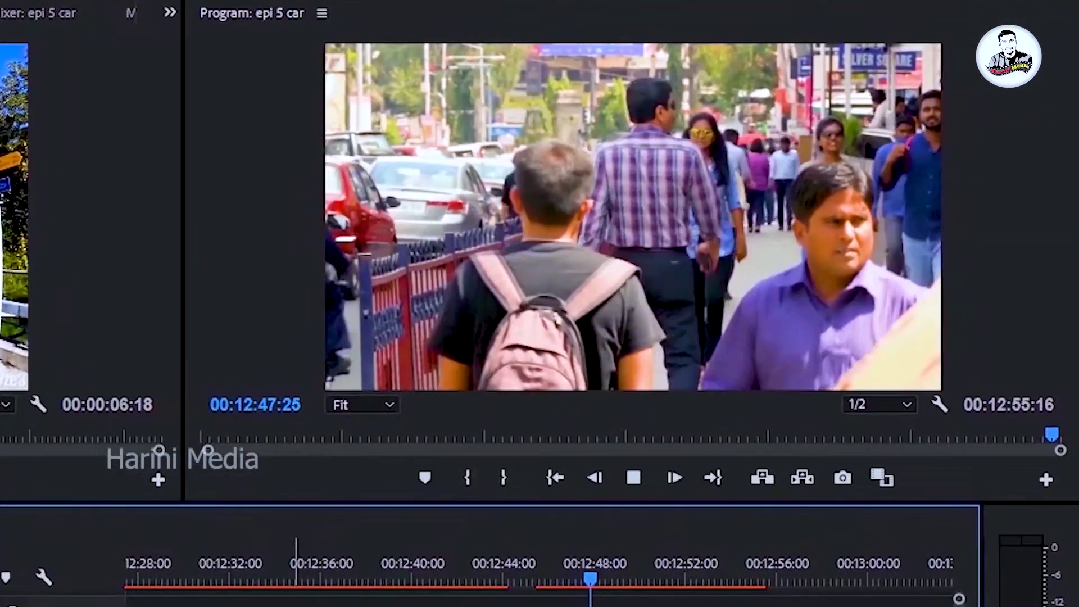
key("space")
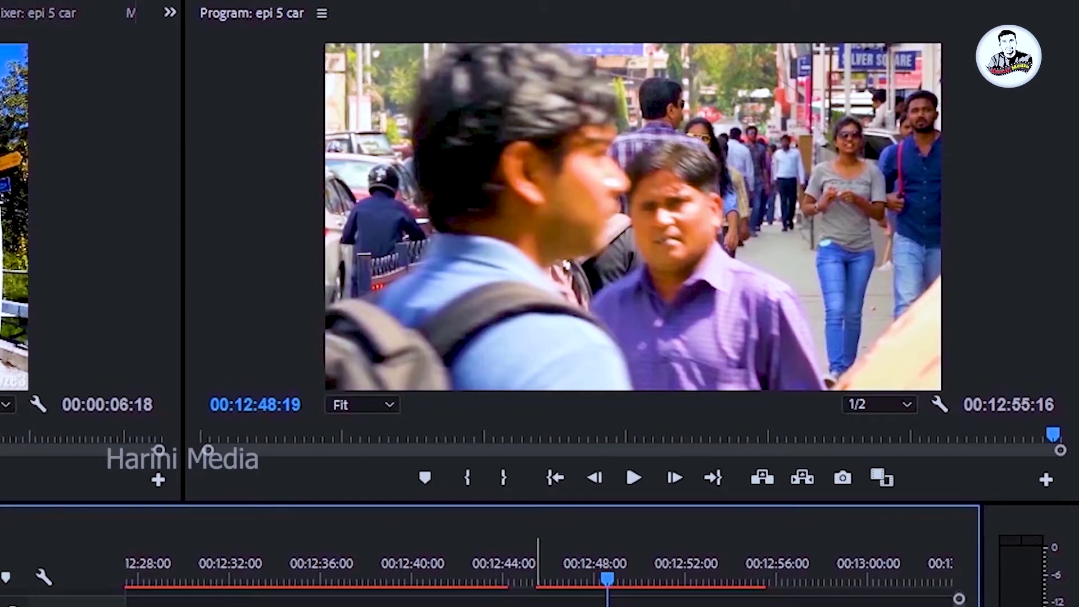
key("space")
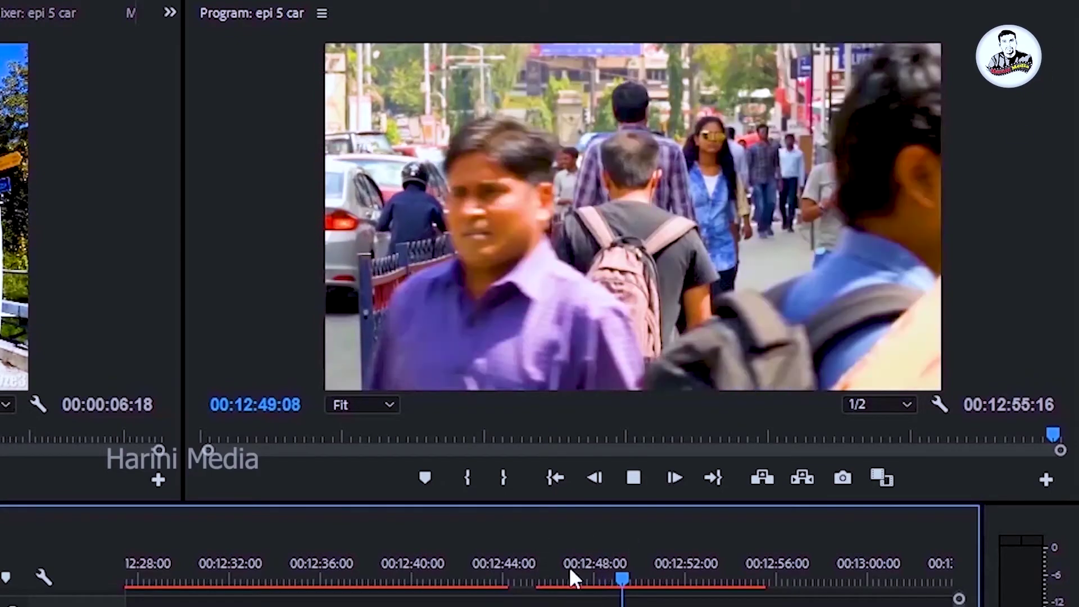
key("space")
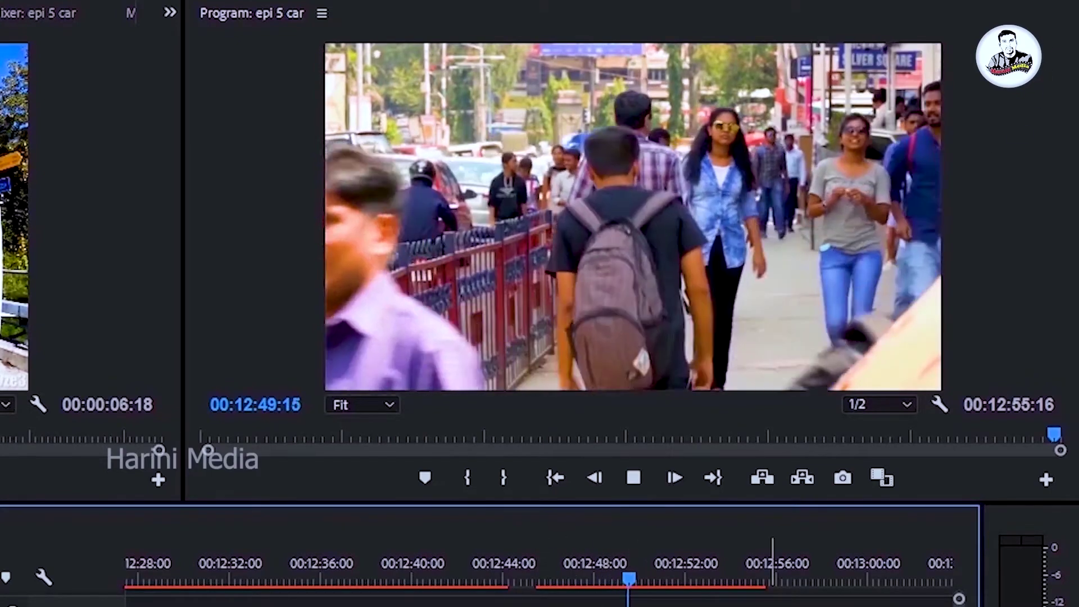
key("space")
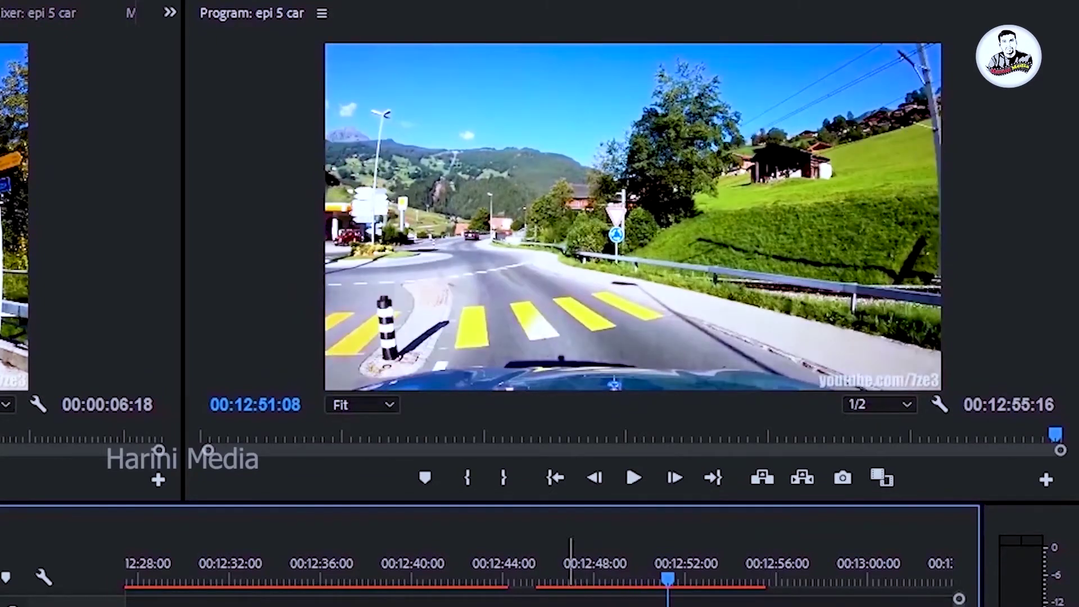
left_click_drag(600, 581, 796, 409)
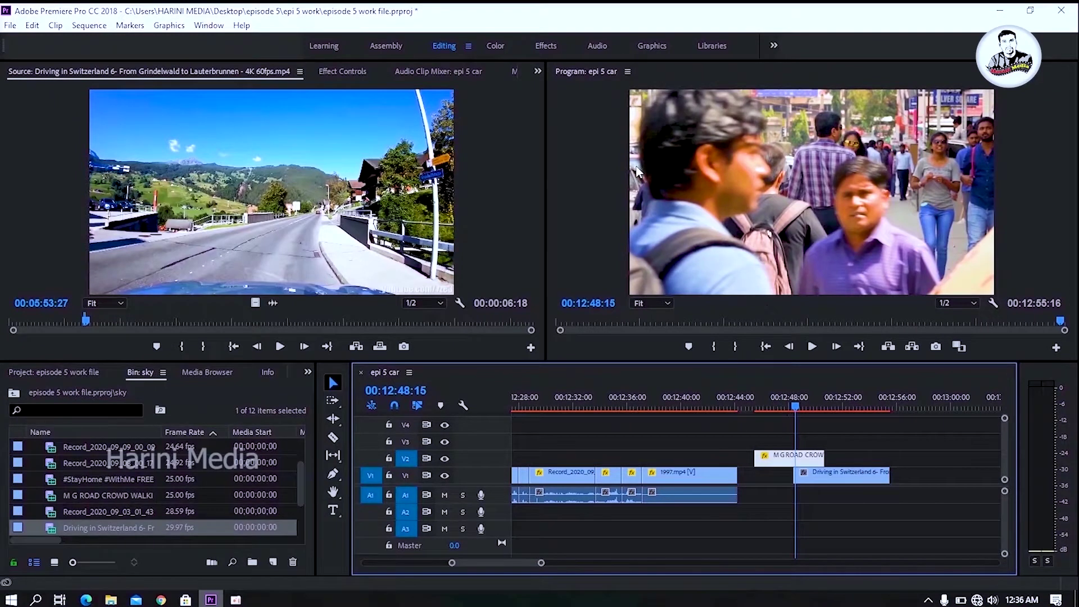
Step: Draw a freehand opacity mask around the man on the crowd clip and invert it
key("shift+5")
left_click(652, 436)
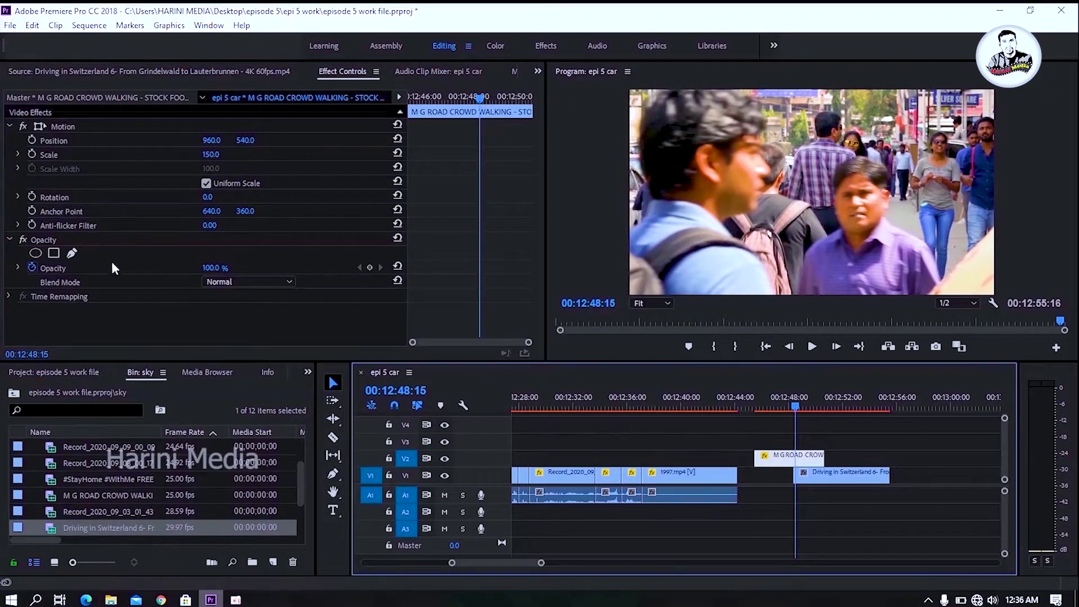
left_click(72, 254)
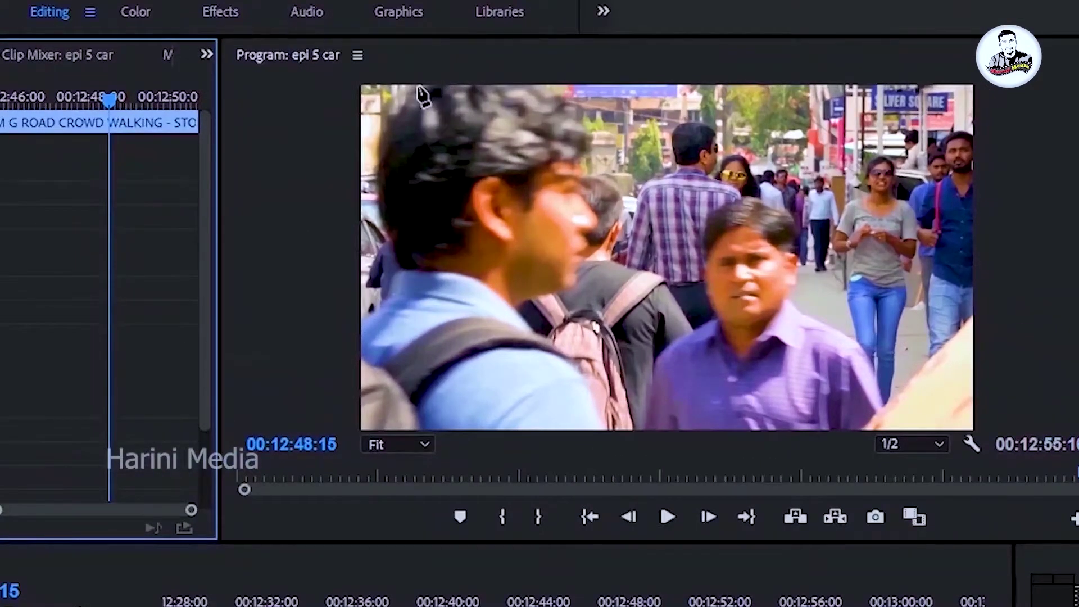
left_click(419, 90)
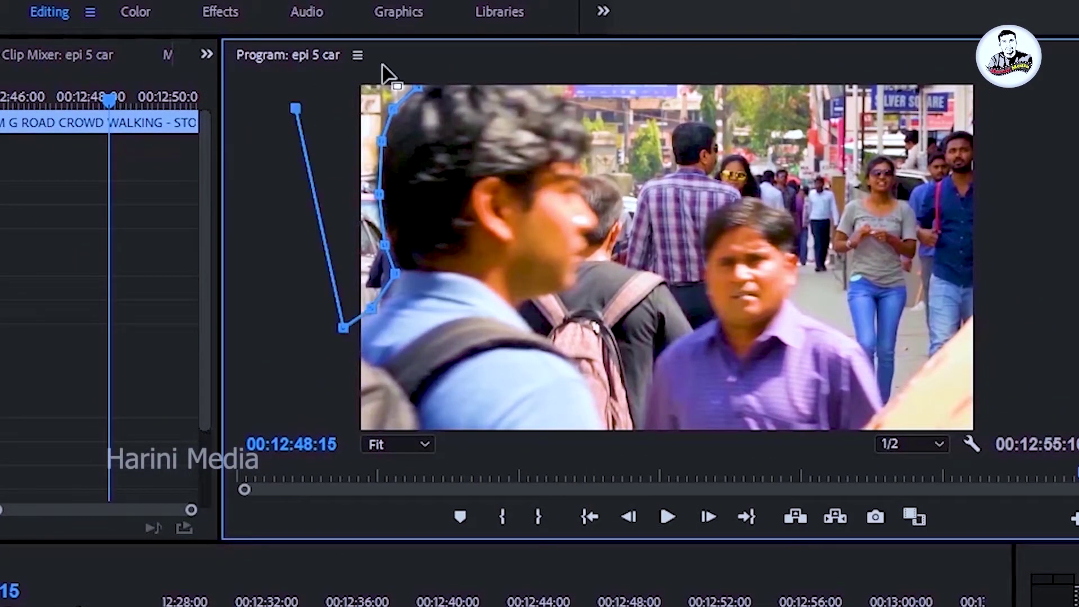
key("minus")
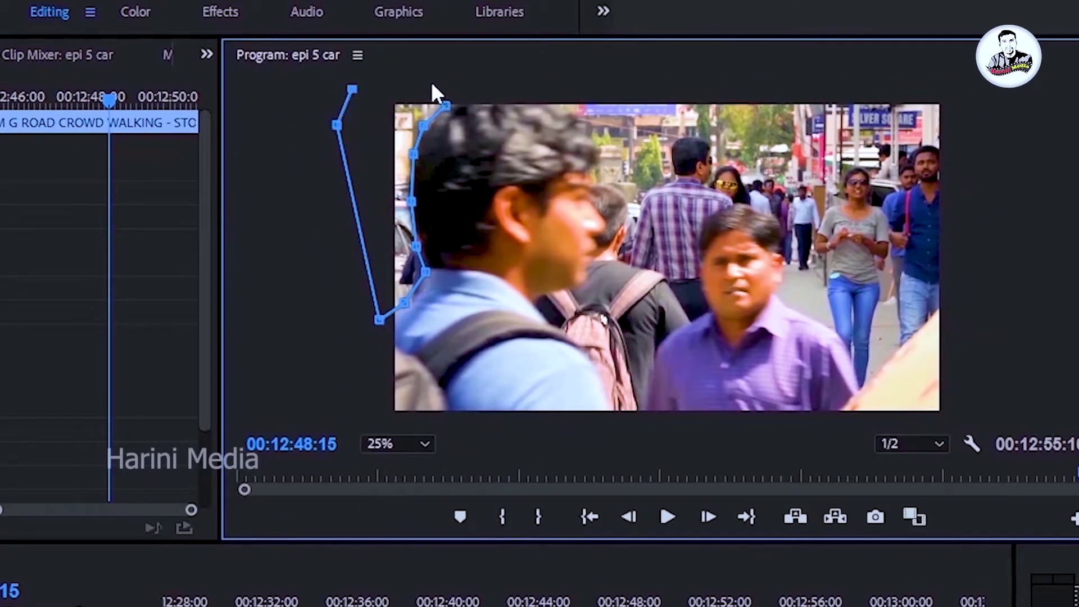
left_click(448, 105)
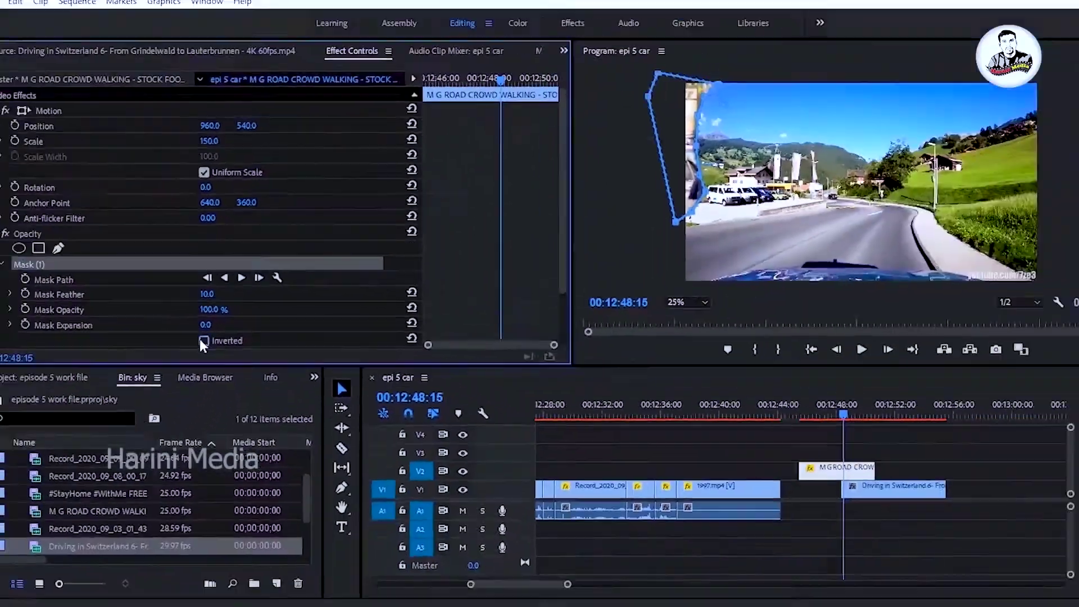
left_click(206, 337)
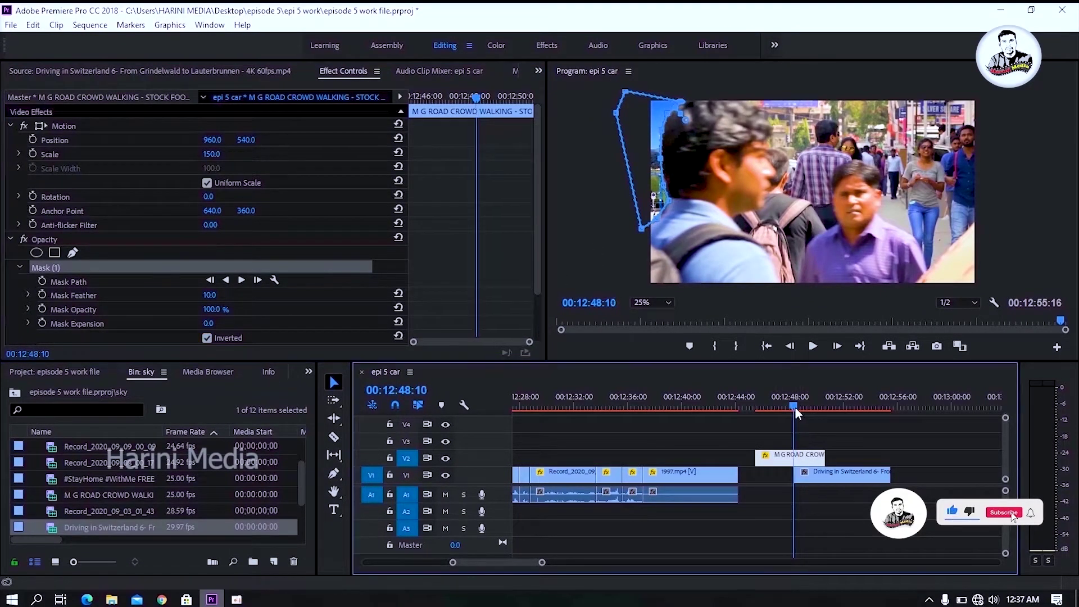
Step: Start Mask Path keyframes at 00:12:48:04 and shift the mask onto the man near 00:12:48:21
left_click_drag(798, 413, 794, 413)
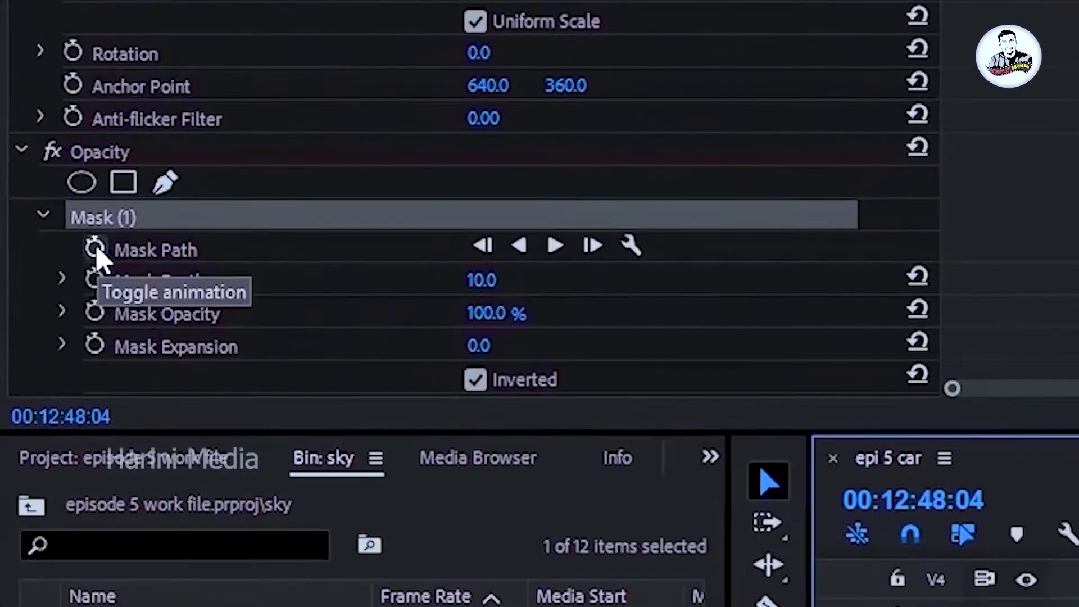
left_click(42, 282)
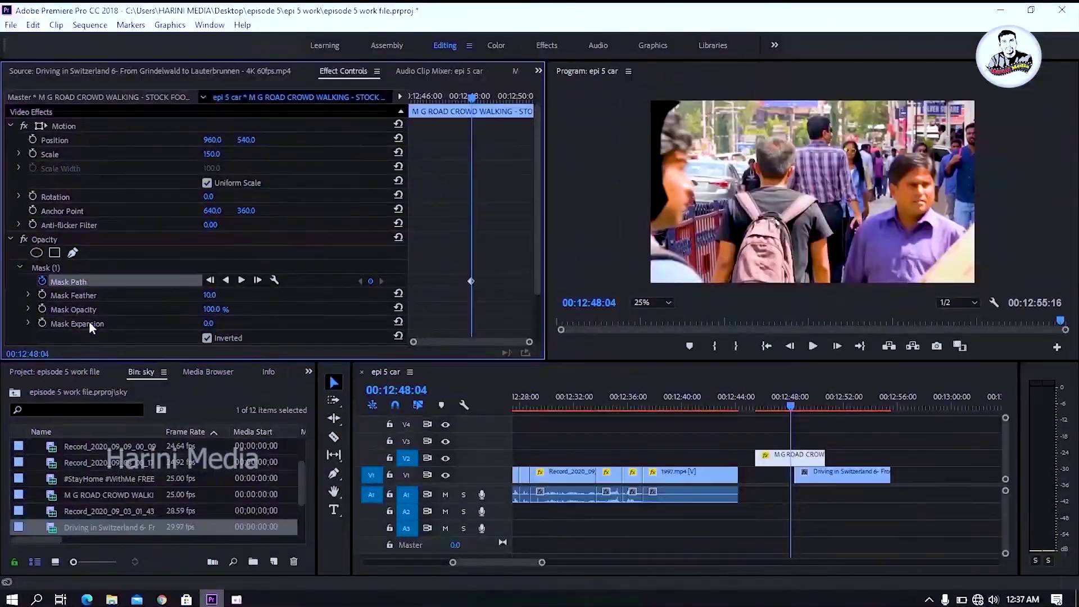
left_click(836, 346)
key("shift+Right")
key("equal")
key("equal")
key("equal")
left_click_drag(655, 160, 712, 160)
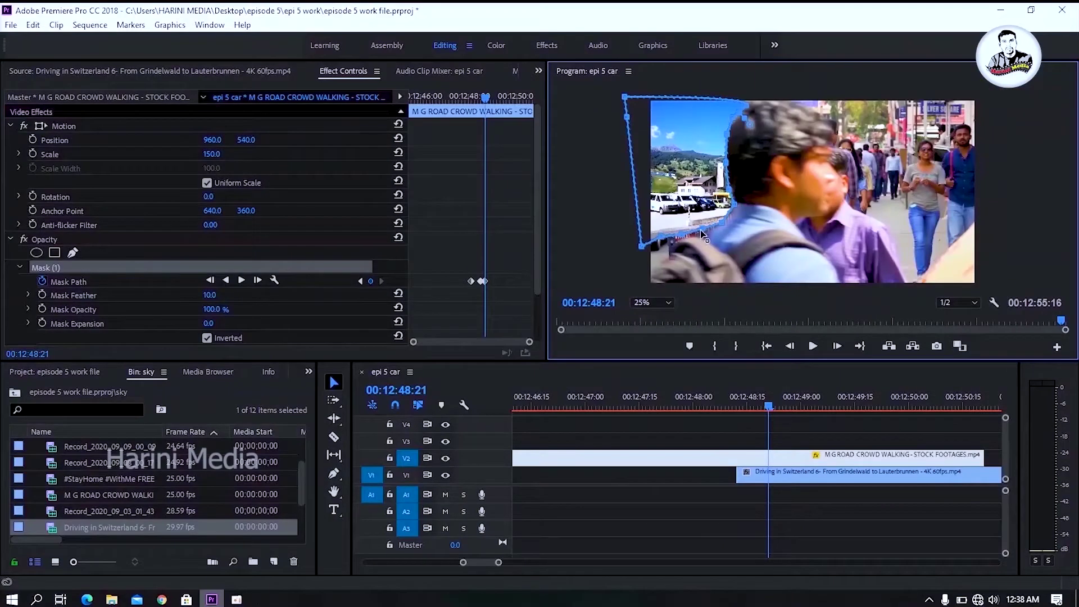
Step: Move and reshape the mask around the man at 00:12:48:26 and 00:12:49:04, then play it back
key("shift+Right")
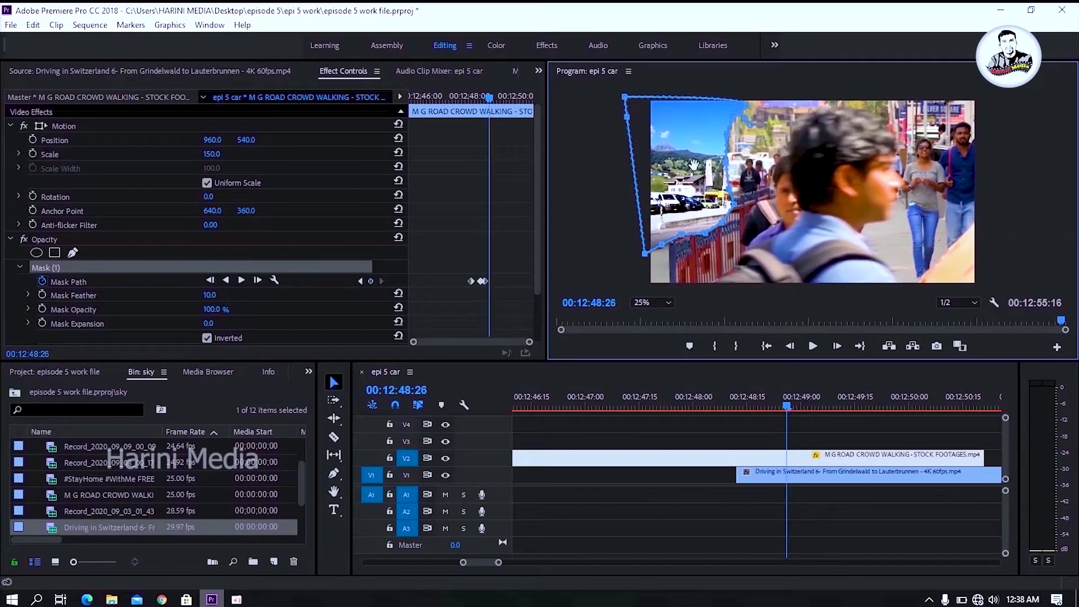
left_click_drag(759, 107, 824, 104)
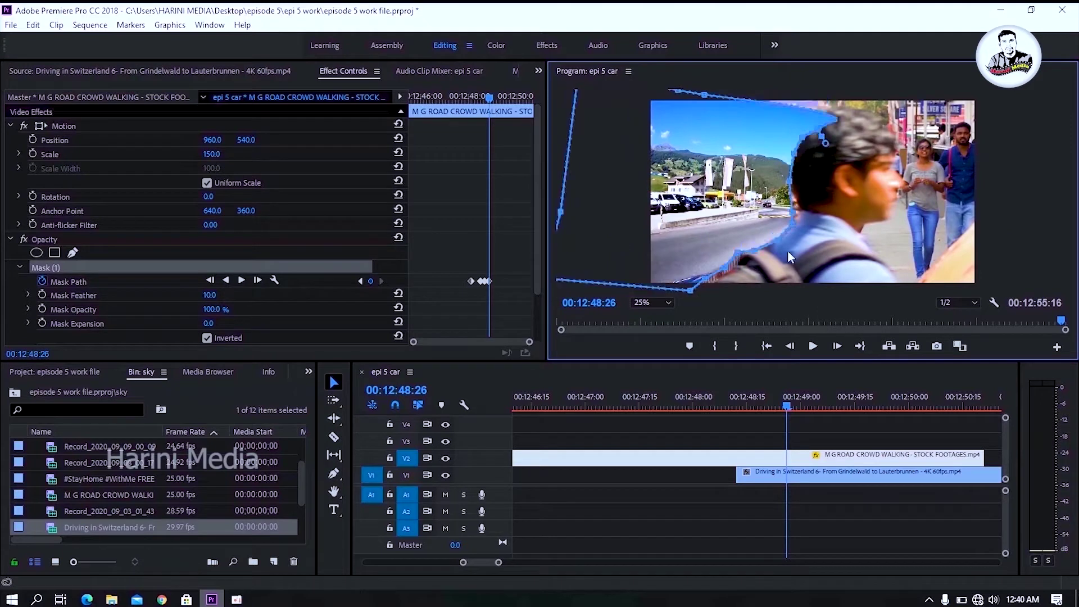
key("shift+Right")
left_click_drag(789, 257, 810, 274)
key("space")
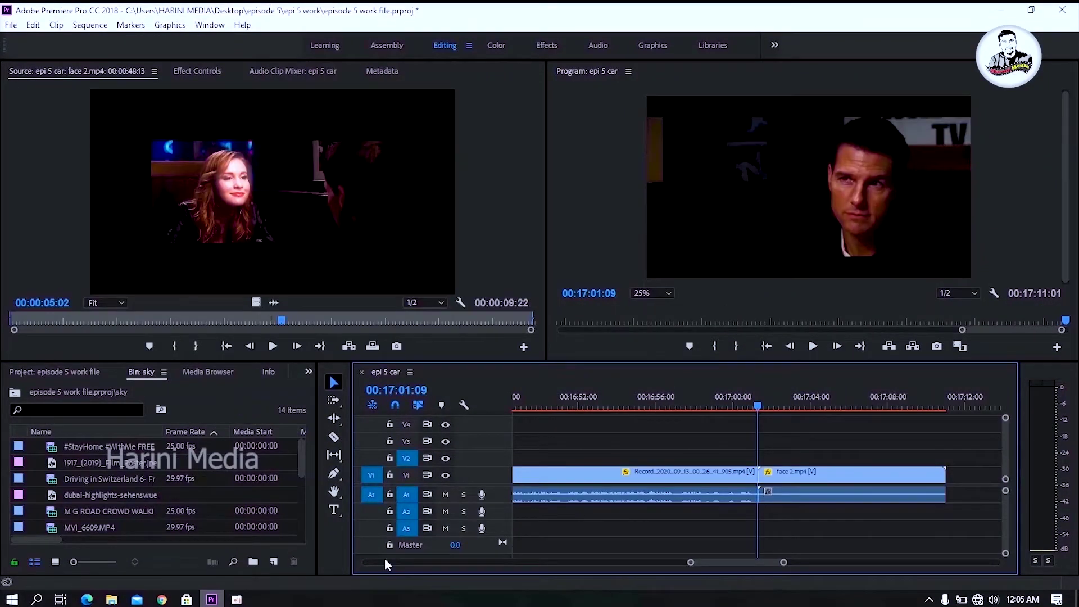
Step: Preview the face clips from 00:17:03:02 to around 00:17:10:25 and select the Jack Reacher clip
key("space")
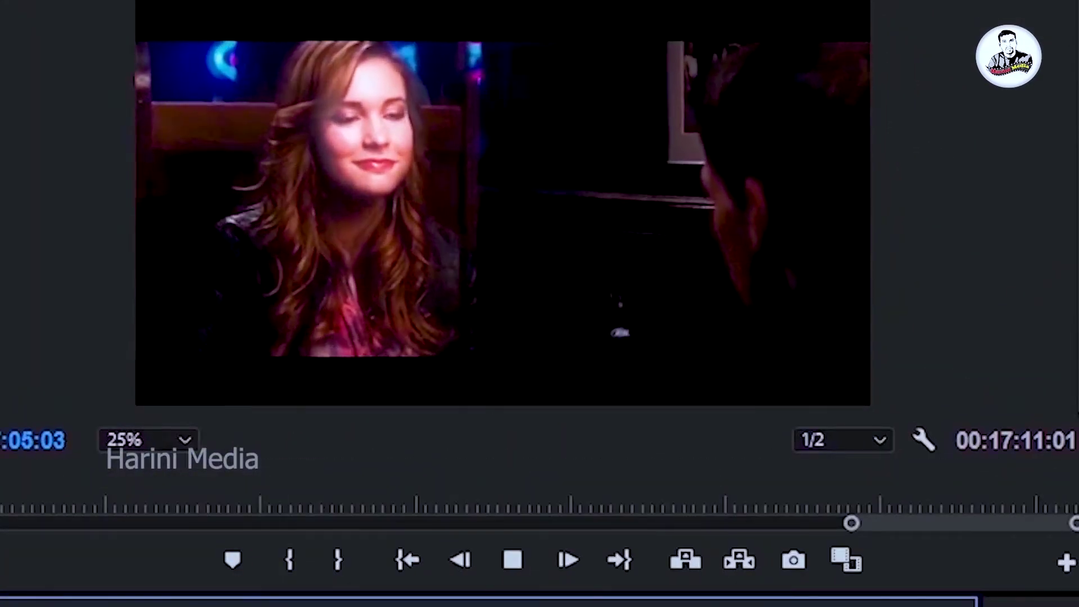
key("space")
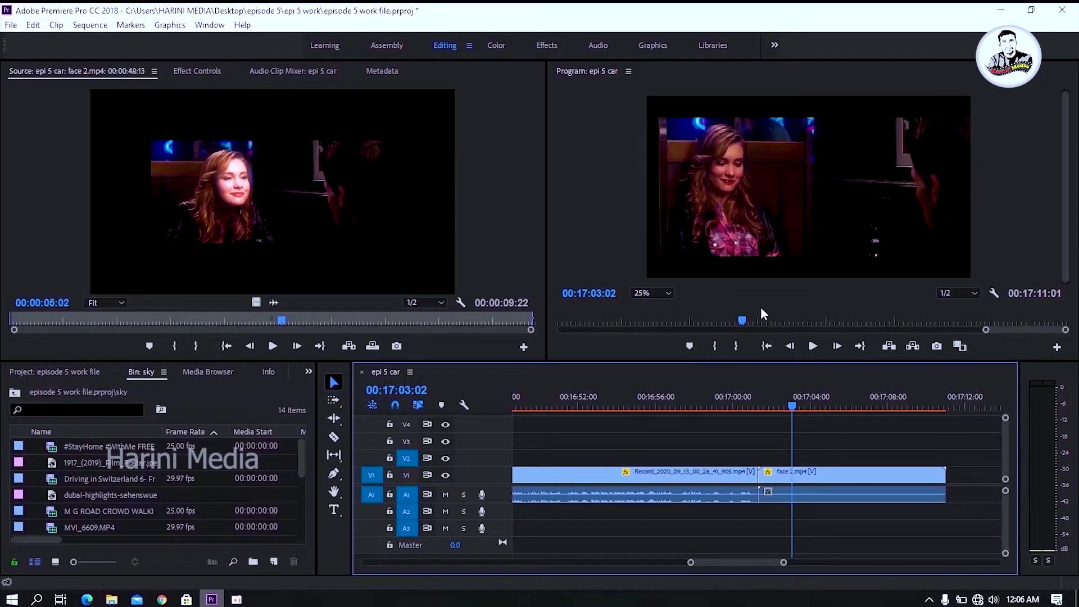
key("space")
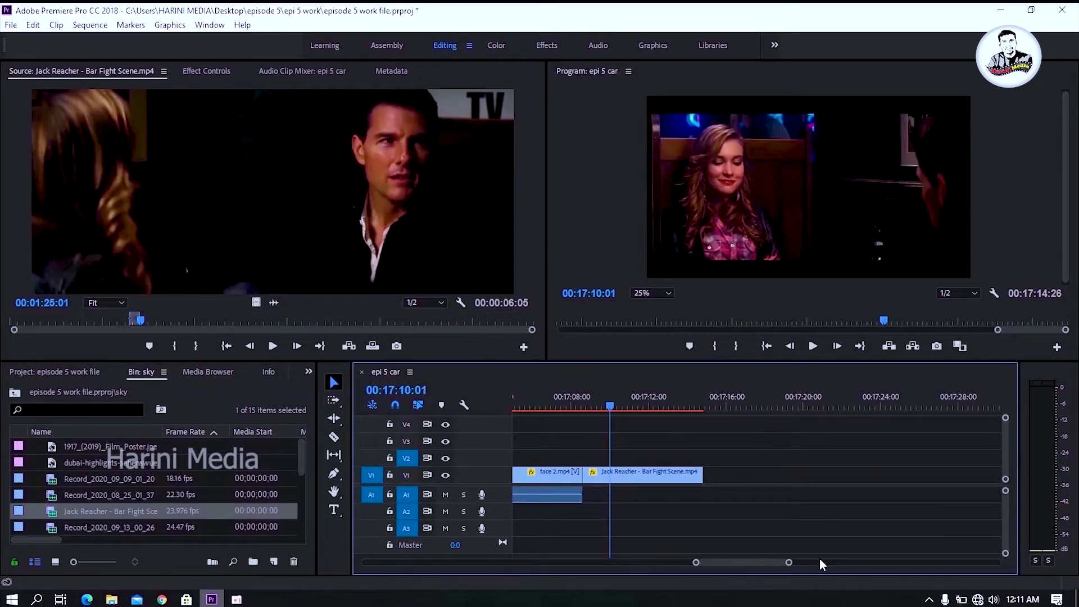
scroll(728, 175, "up", 7)
key("space")
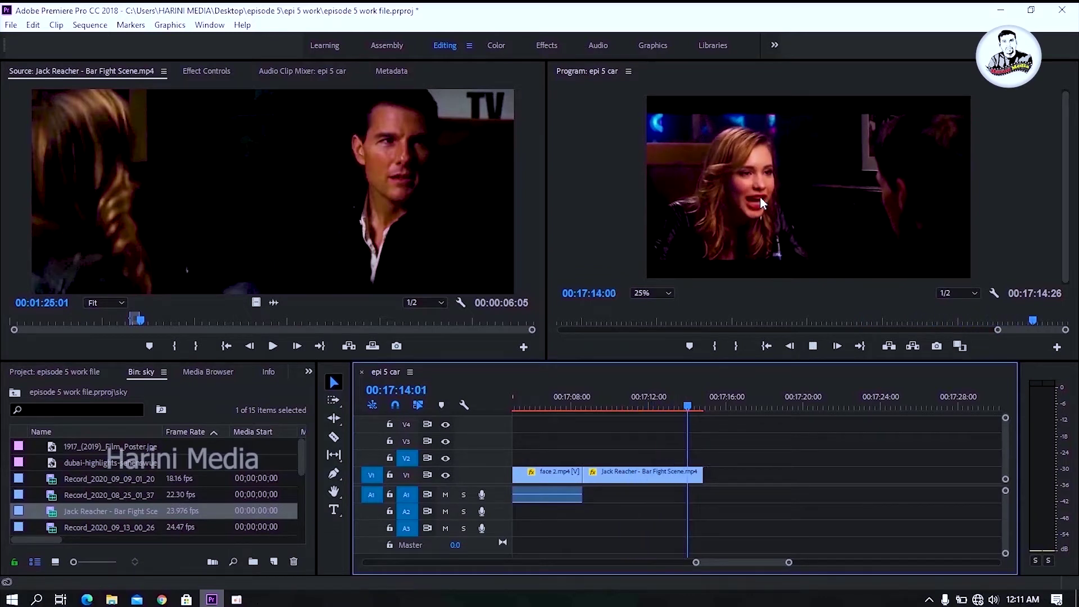
left_click_drag(697, 407, 625, 404)
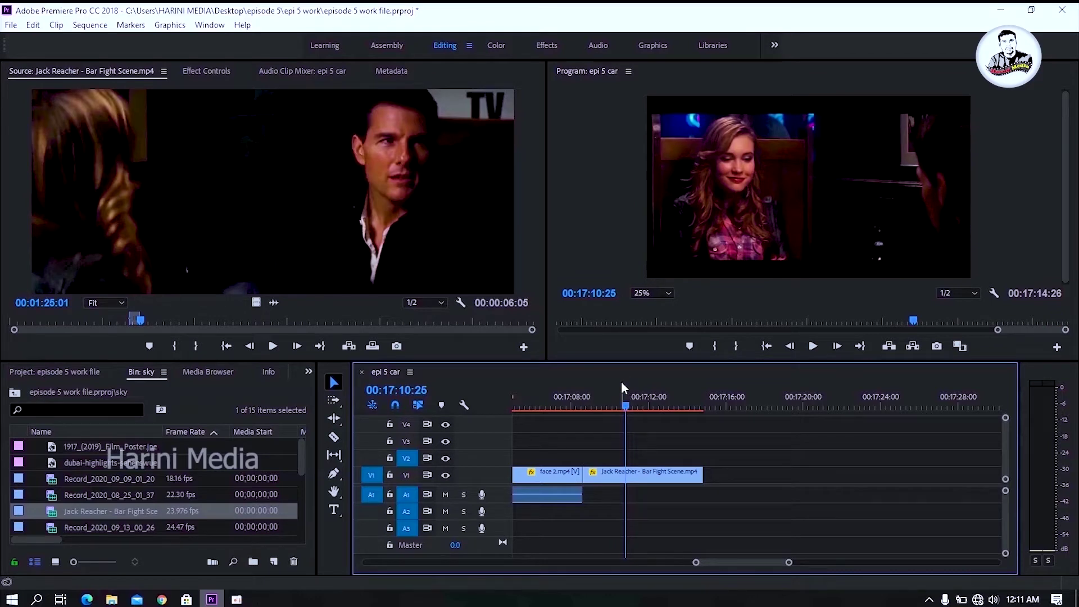
left_click(673, 475)
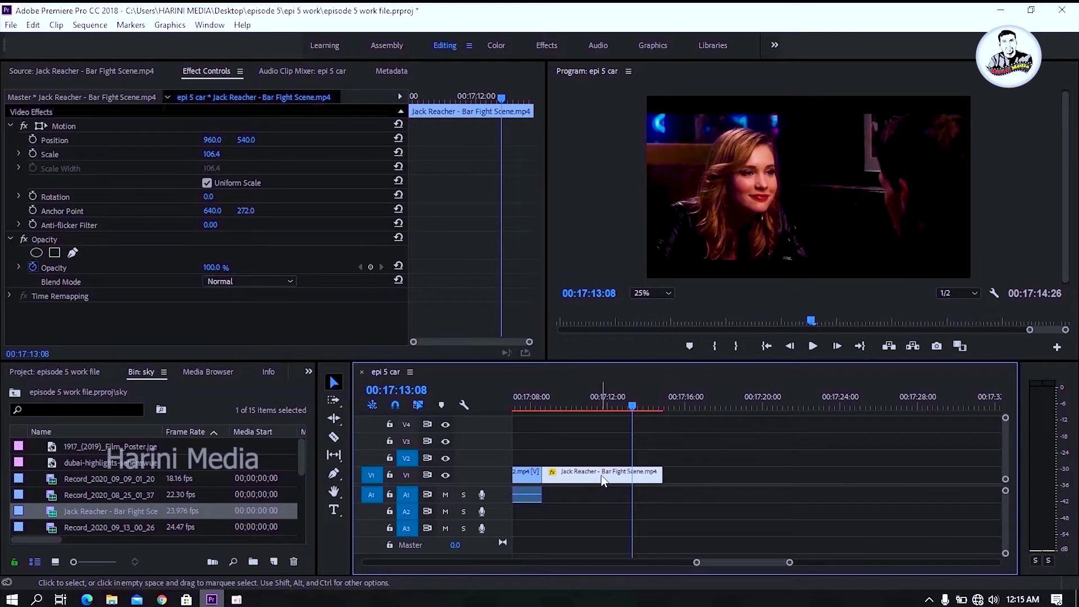
Step: Lift the Jack Reacher clip onto V2 over the end of face 2.mp4, parking at 00:17:09:14
left_click(680, 400)
mouse_move(646, 475)
left_mouse_down()
mouse_move(641, 454)
mouse_move(579, 454)
left_mouse_up()
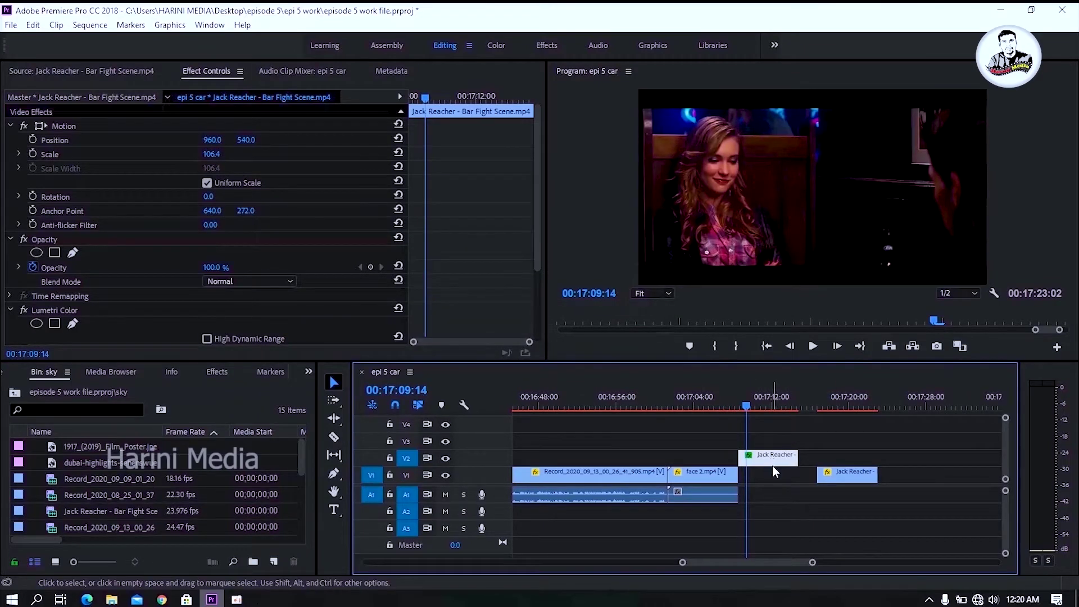
key("equal")
key("equal")
key("equal")
left_click(754, 409)
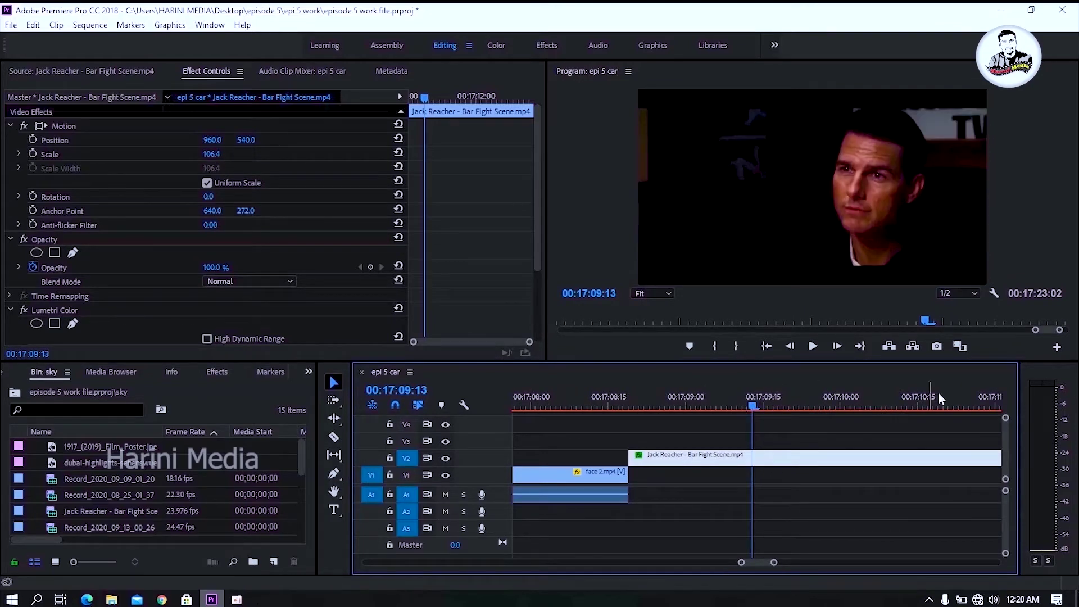
left_click(841, 350)
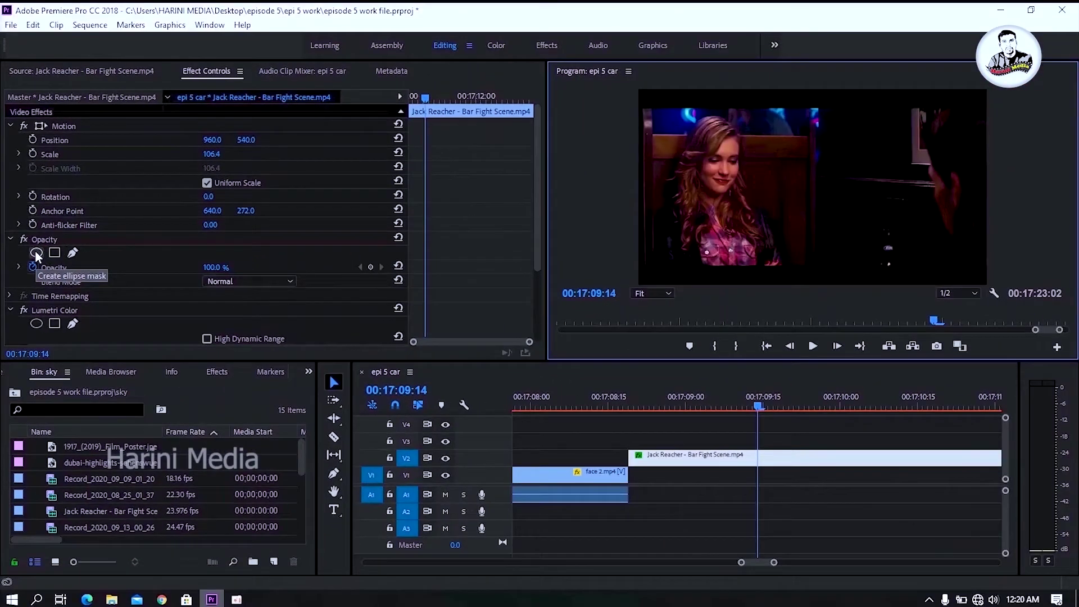
Step: Add an ellipse mask to the Jack Reacher clip and move it over the woman's face
left_click(36, 253)
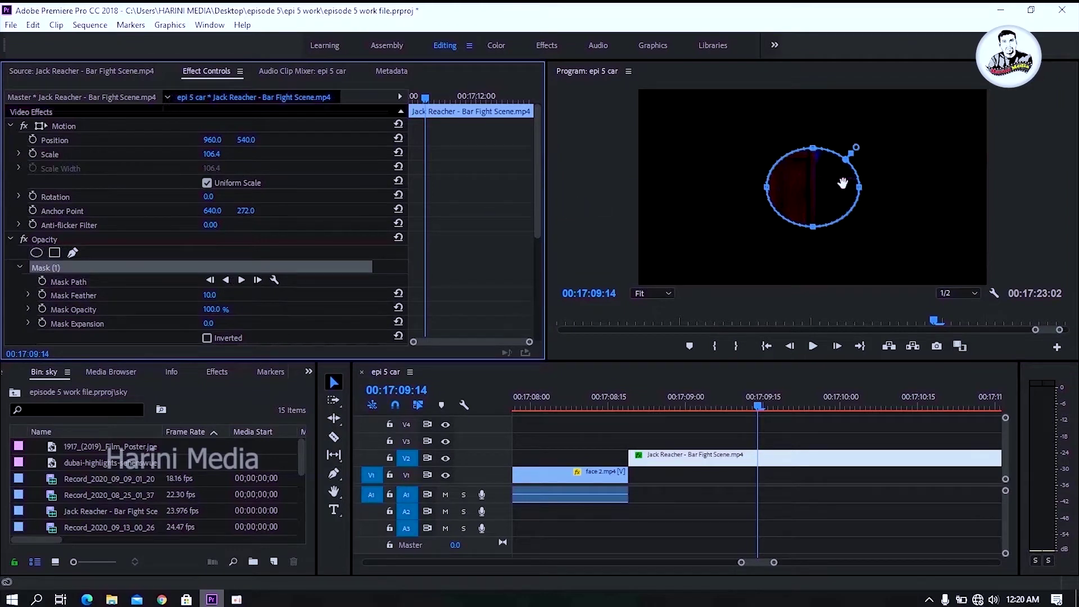
left_click(812, 197)
left_click_drag(810, 197, 724, 169)
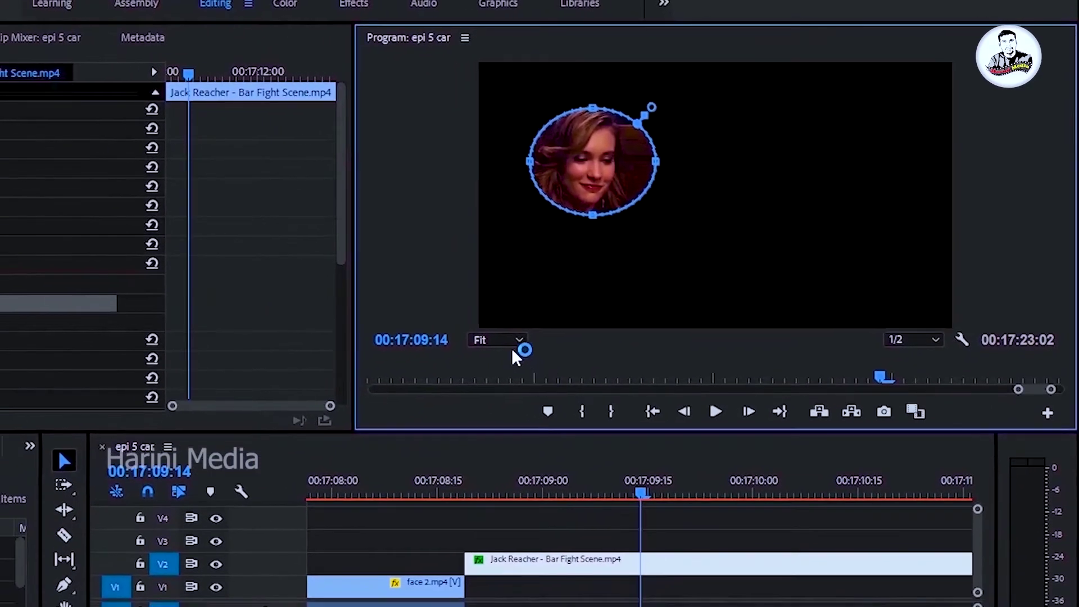
Step: At 75% monitor zoom, reshape the mask around her face and hair, then return to Fit
left_click(512, 344)
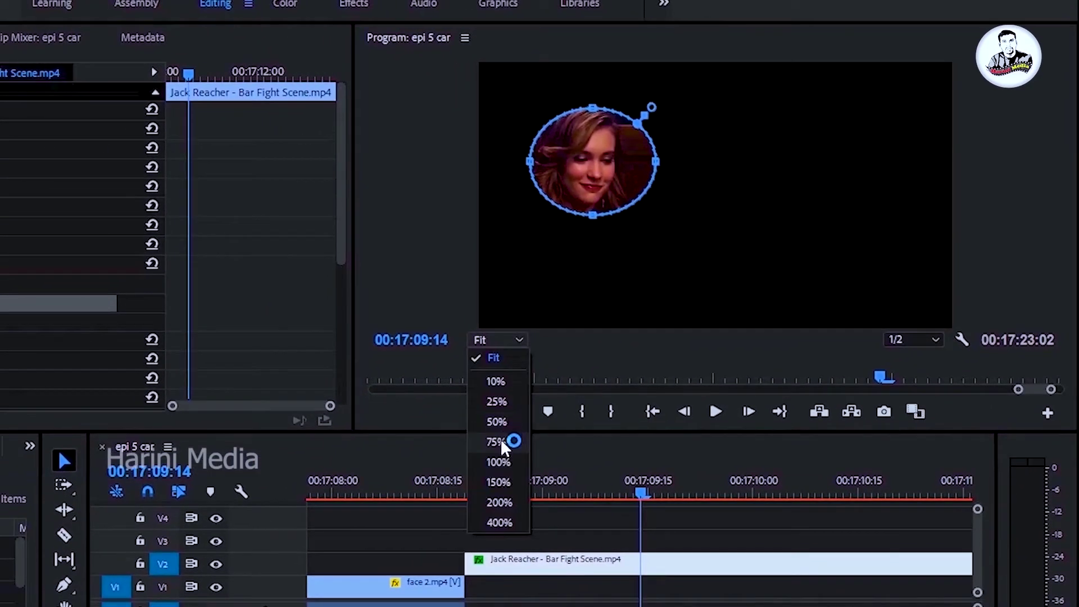
left_click(500, 440)
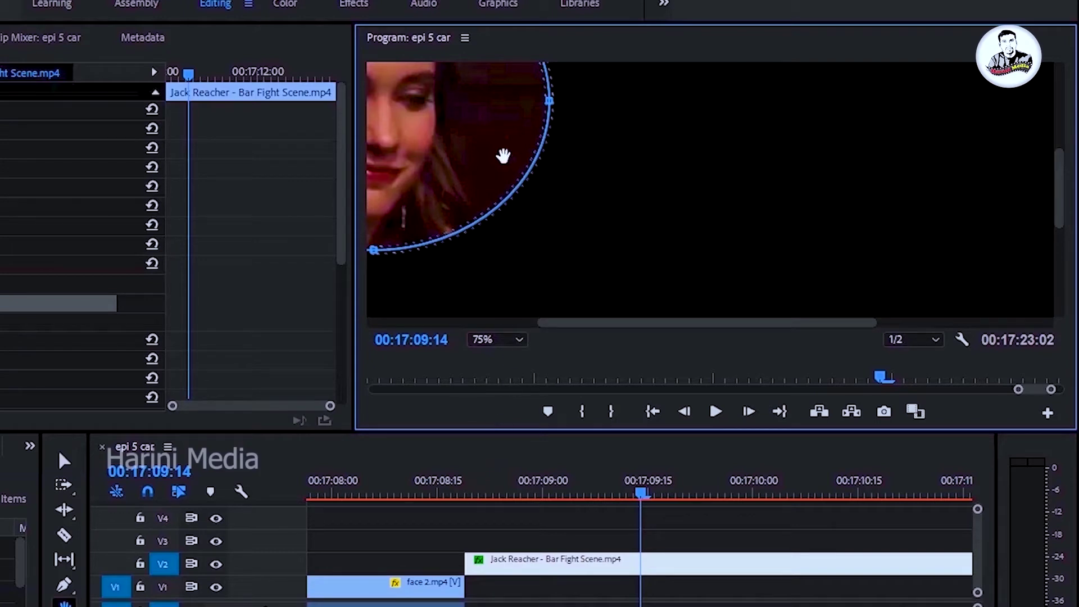
left_click_drag(504, 156, 700, 221)
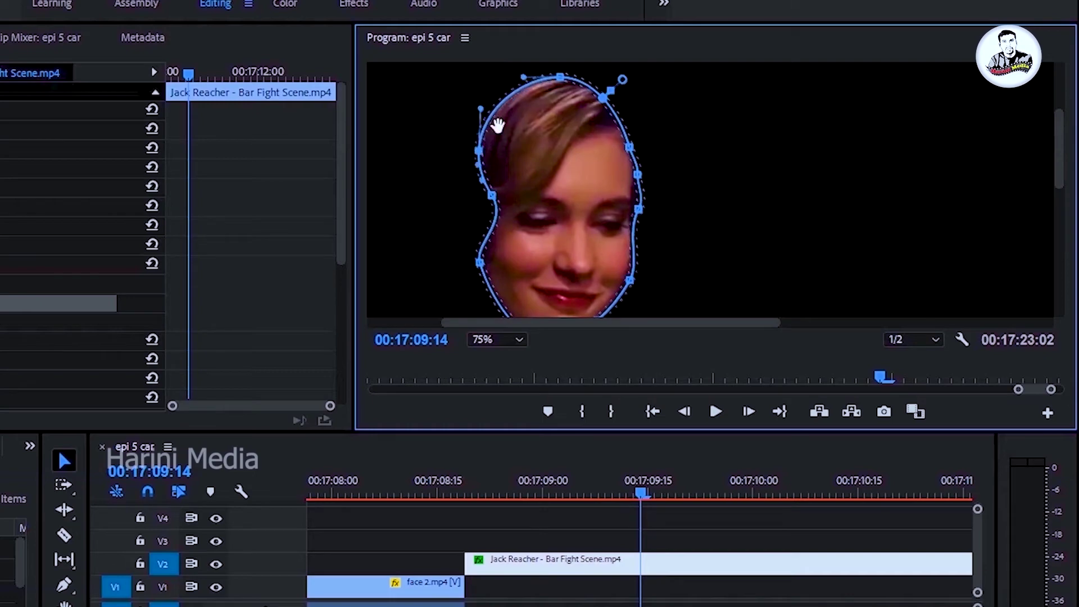
left_click(515, 341)
left_click(500, 360)
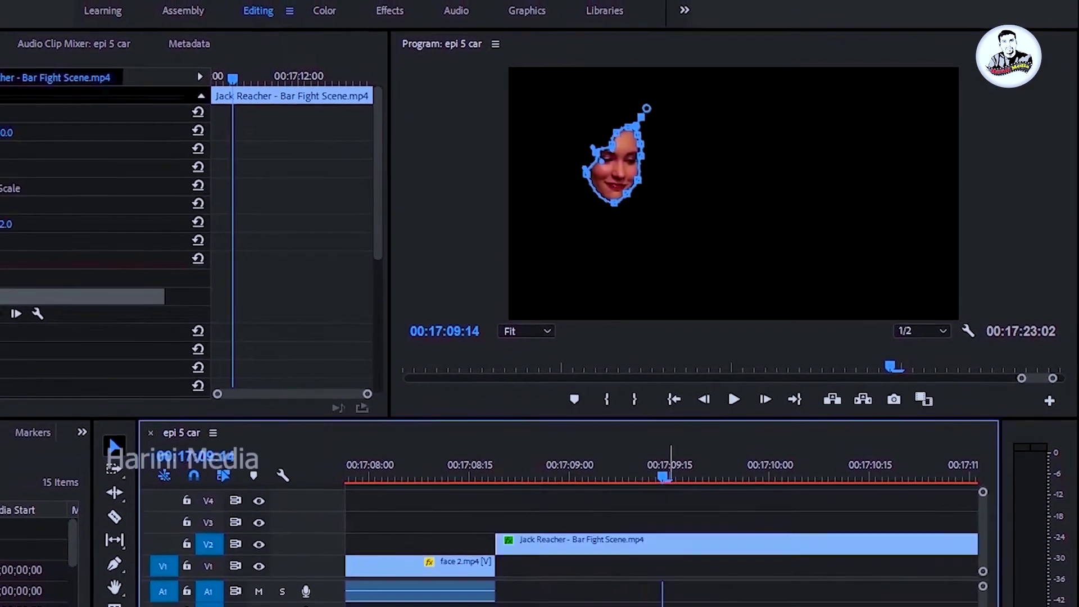
left_click(656, 171)
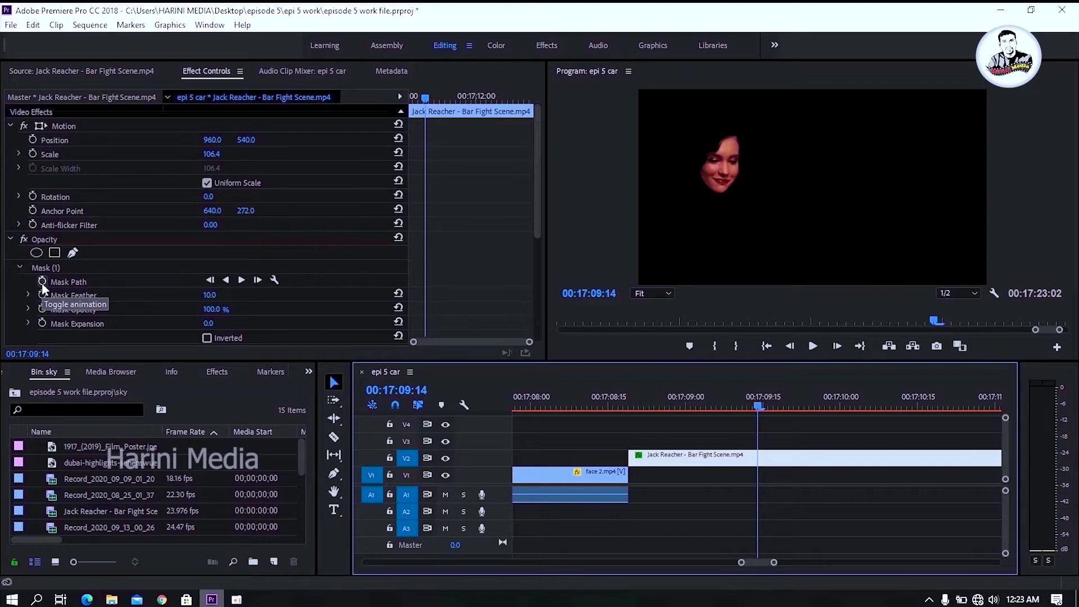
Step: Track the face mask forward with Mask Path keyframes and select the last two keyframes
left_click(42, 282)
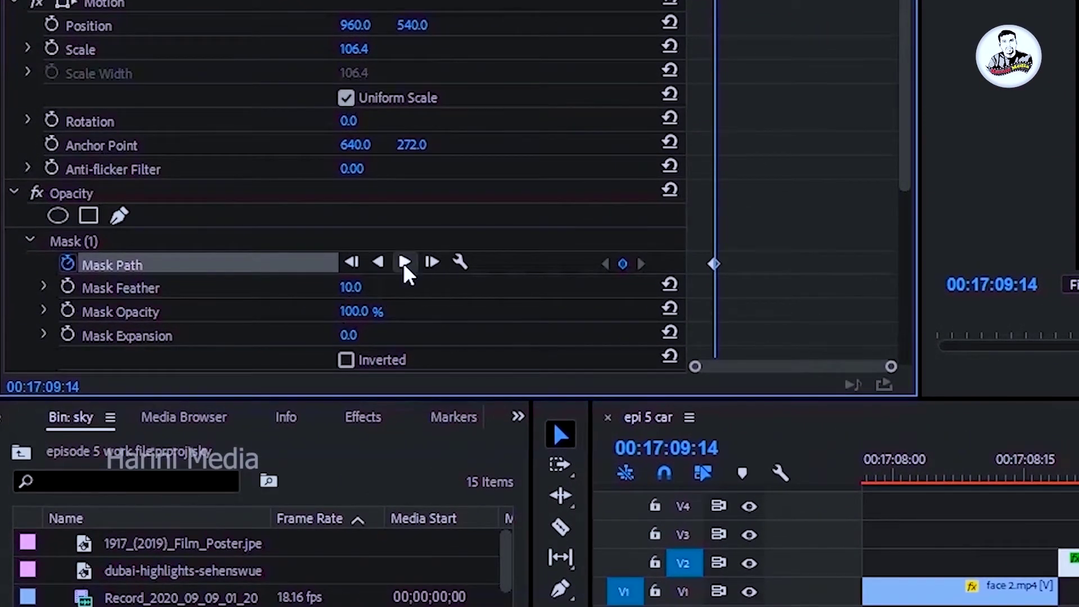
left_click(403, 262)
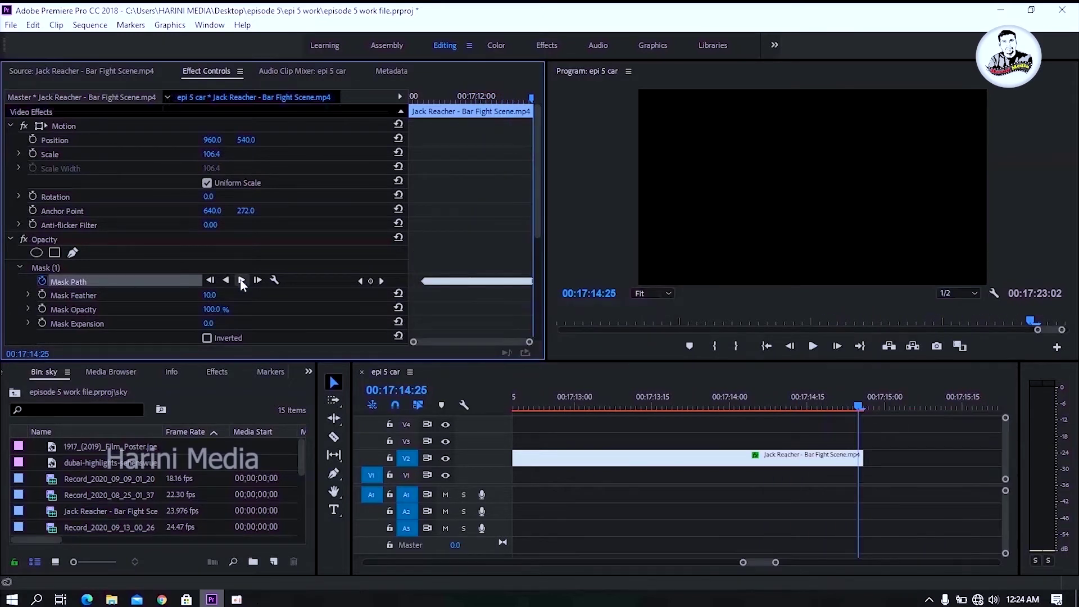
left_click(520, 281)
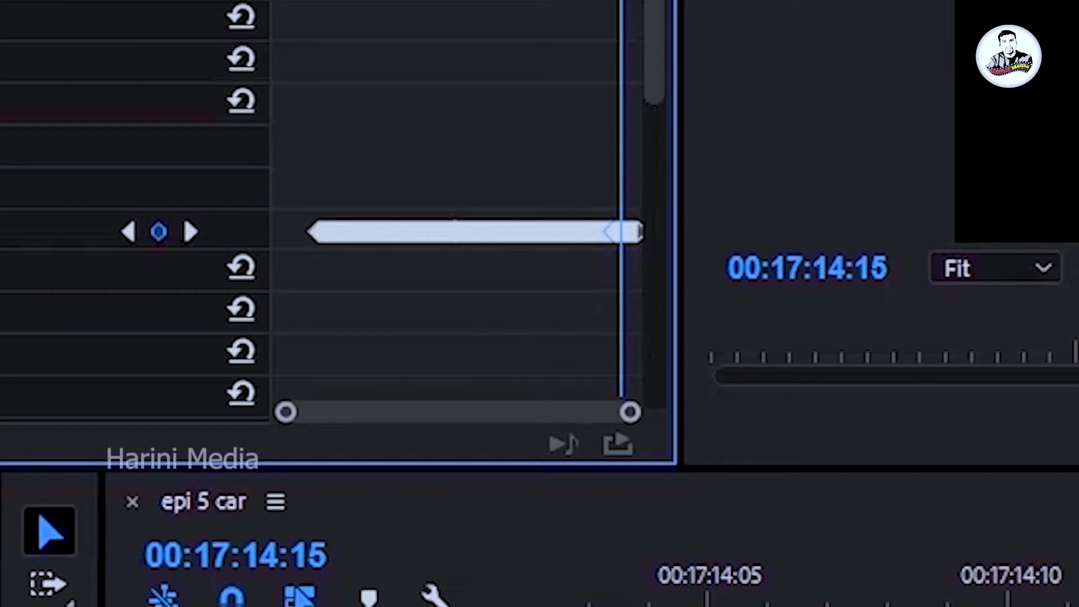
key("=")
key("=")
key("=")
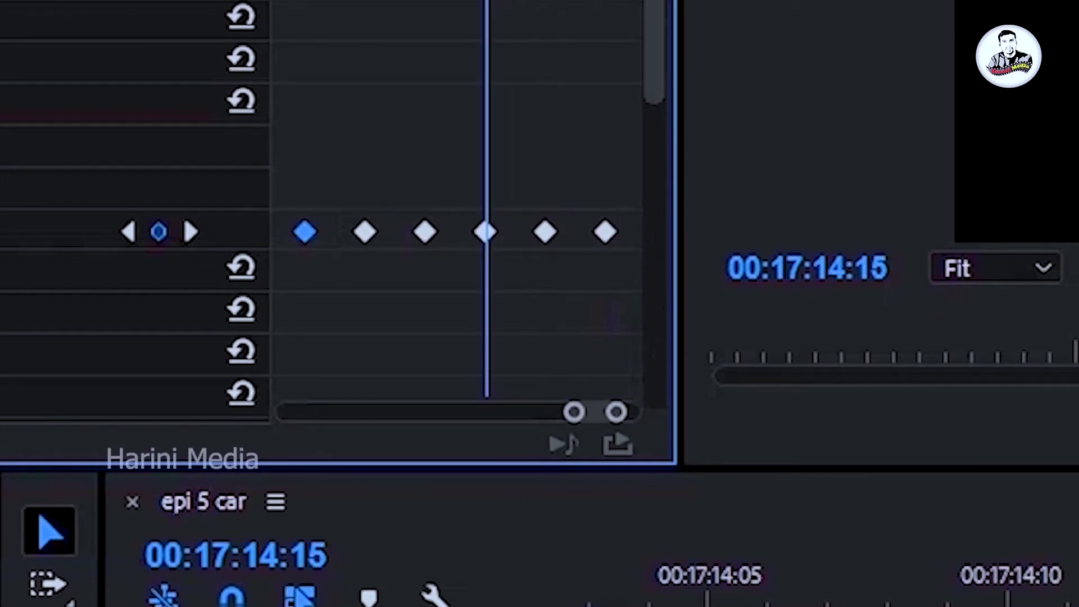
left_click_drag(517, 169, 646, 299)
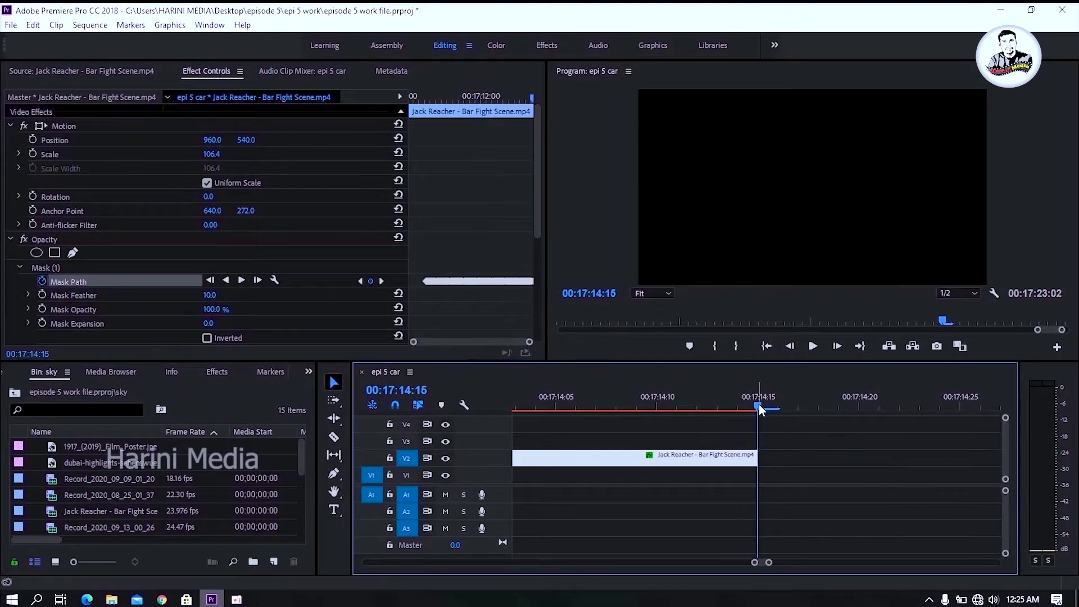
Step: Play back the tracked mask from 00:17:09:14, stopping back at 00:17:09:19
left_click_drag(759, 403, 676, 403)
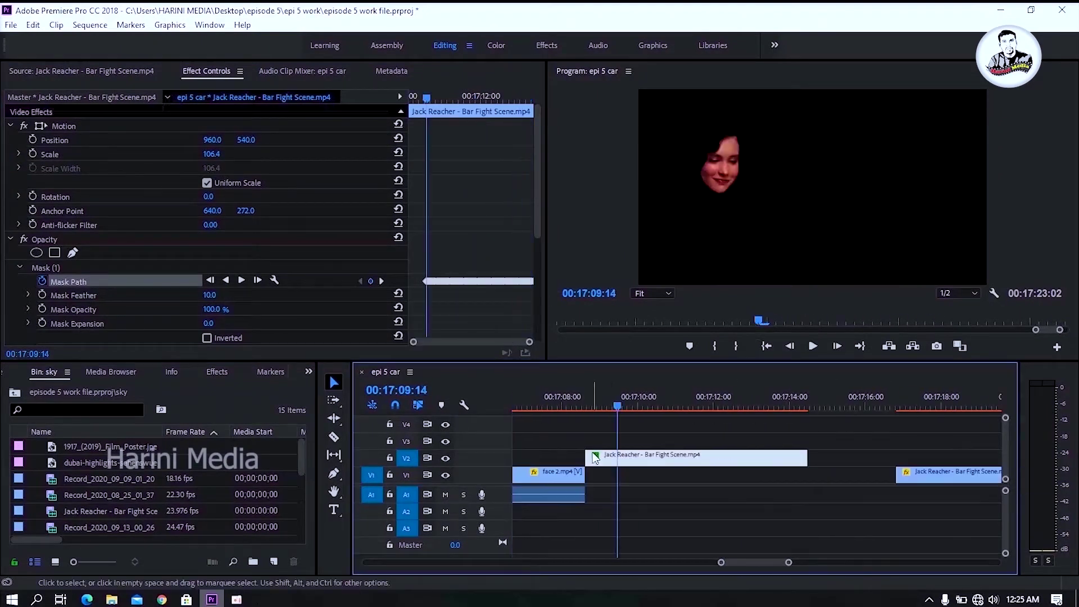
key("minus")
key("minus")
key("minus")
key("space")
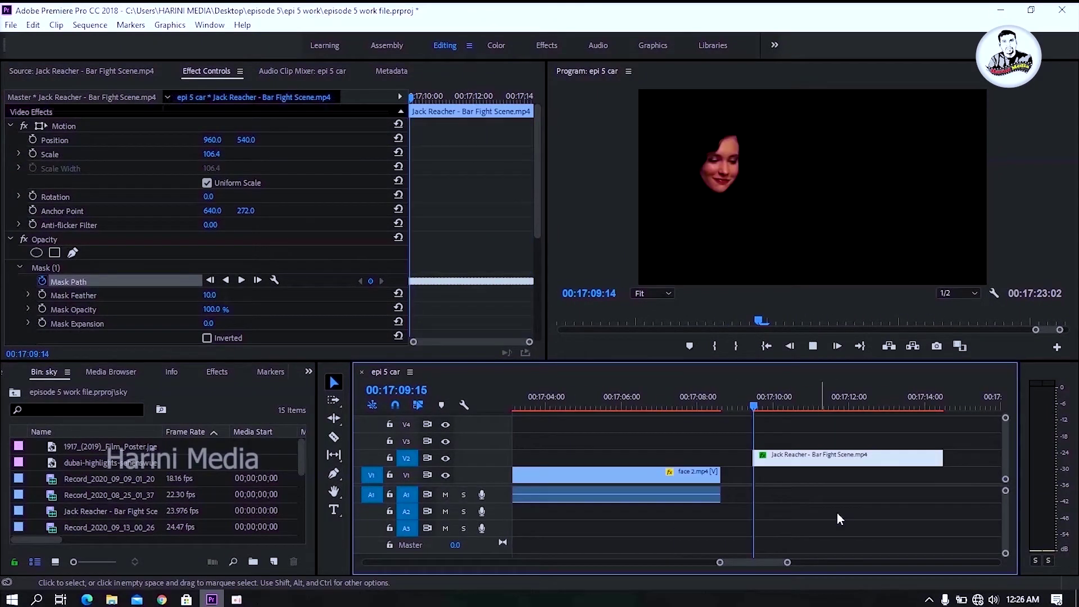
key("space")
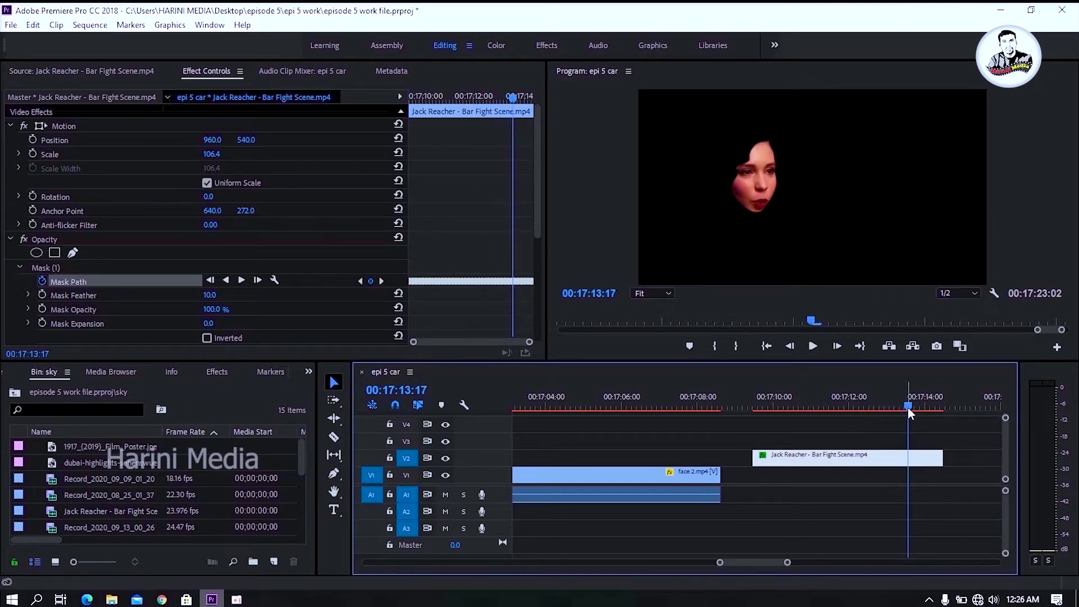
left_click_drag(908, 406, 759, 408)
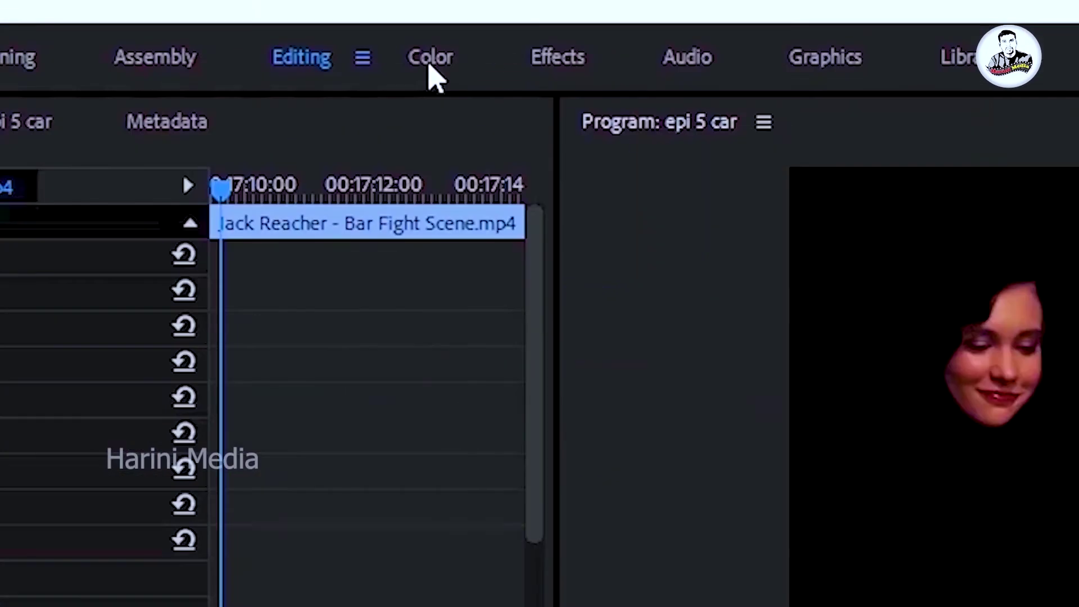
Step: Set Lumetri Exposure to 1.7 and Contrast to 28.0 in the Color workspace, then return to Editing
left_click(495, 47)
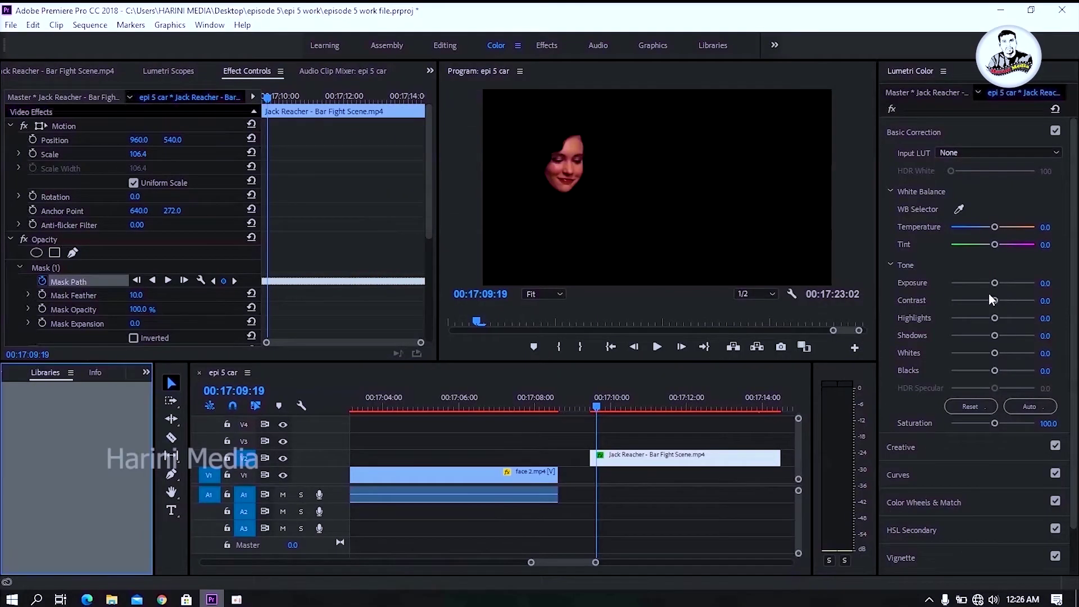
mouse_move(994, 284)
left_mouse_down()
mouse_move(1007, 283)
mouse_move(1005, 300)
left_mouse_up()
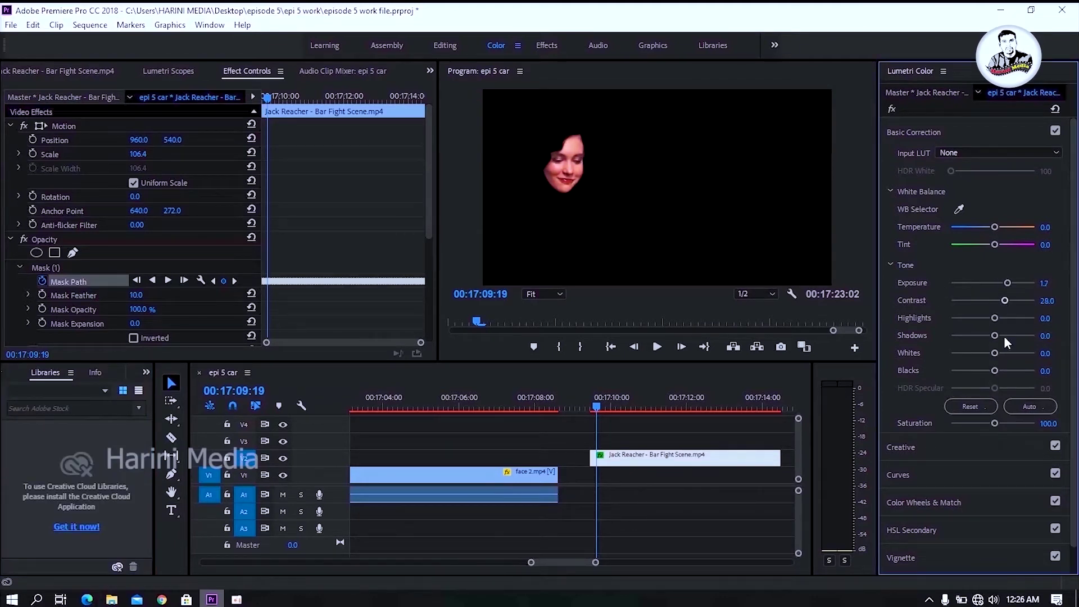
key("alt+shift+3")
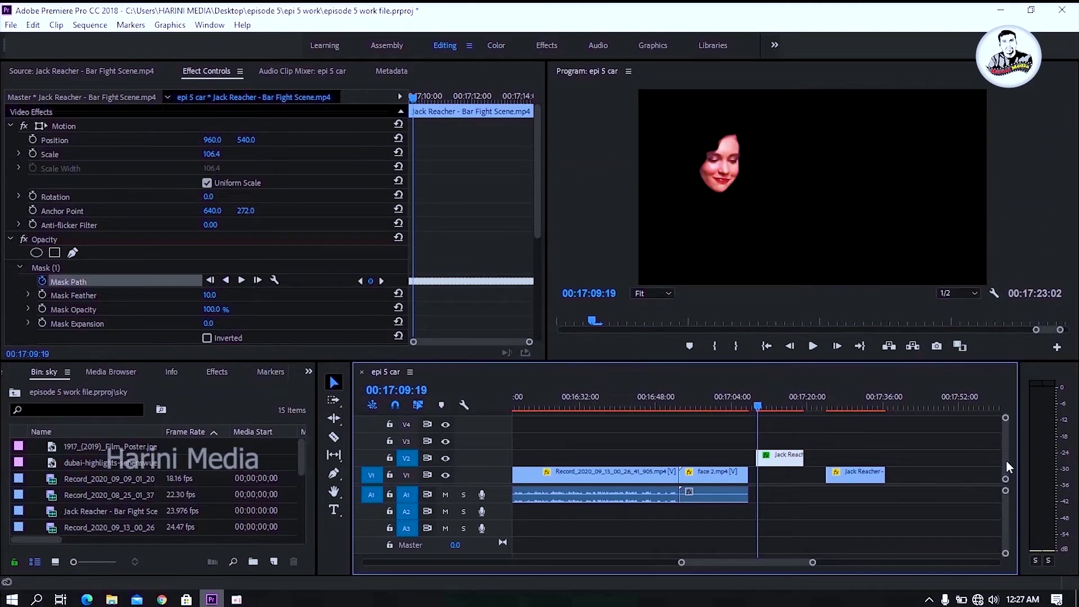
Step: Butt the full V1 Jack Reacher clip against face 2.mp4 and review it full-screen at 00:17:12:04
key("minus")
left_click_drag(808, 480, 774, 487)
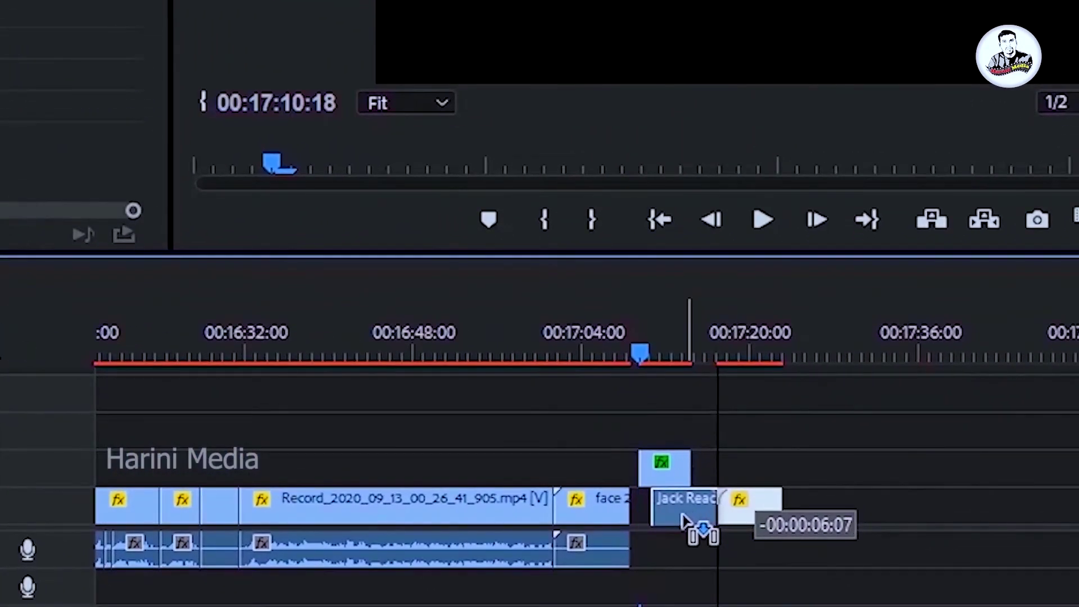
key("equal")
key("equal")
key("equal")
left_click(477, 349)
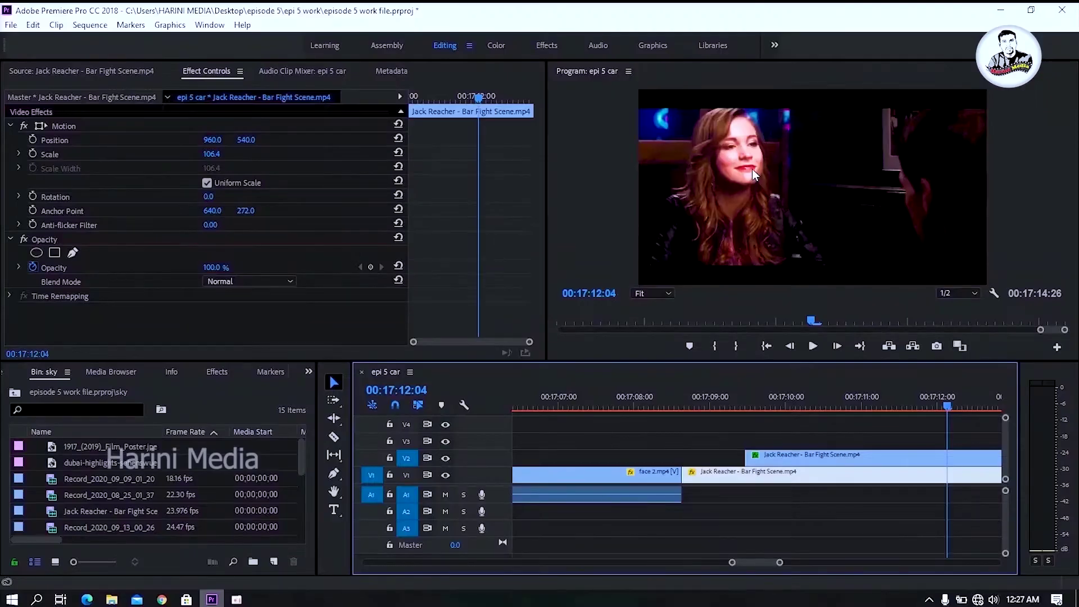
key("grave")
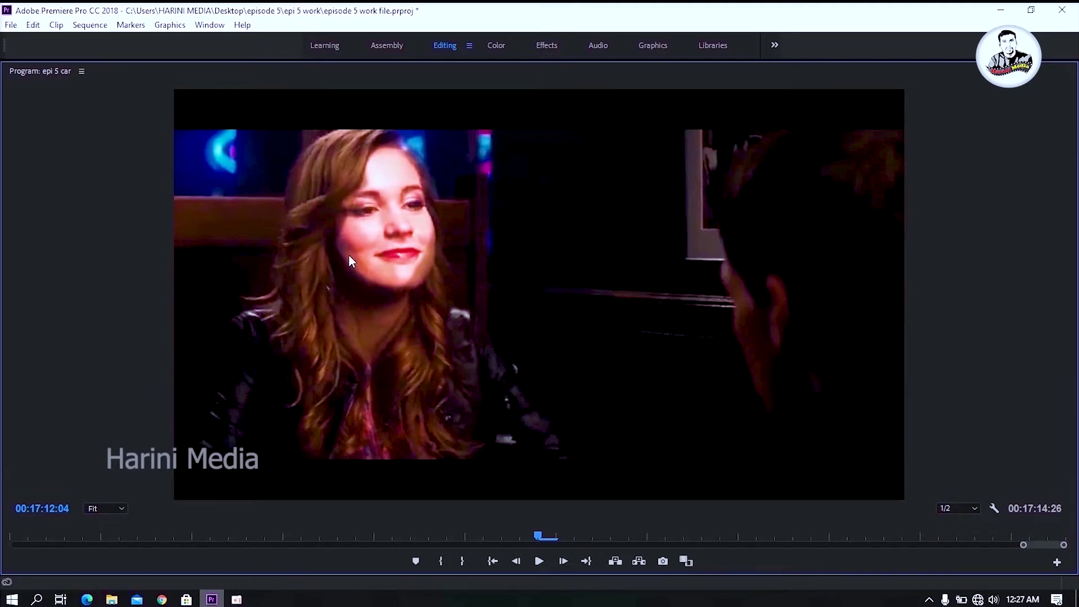
key("grave")
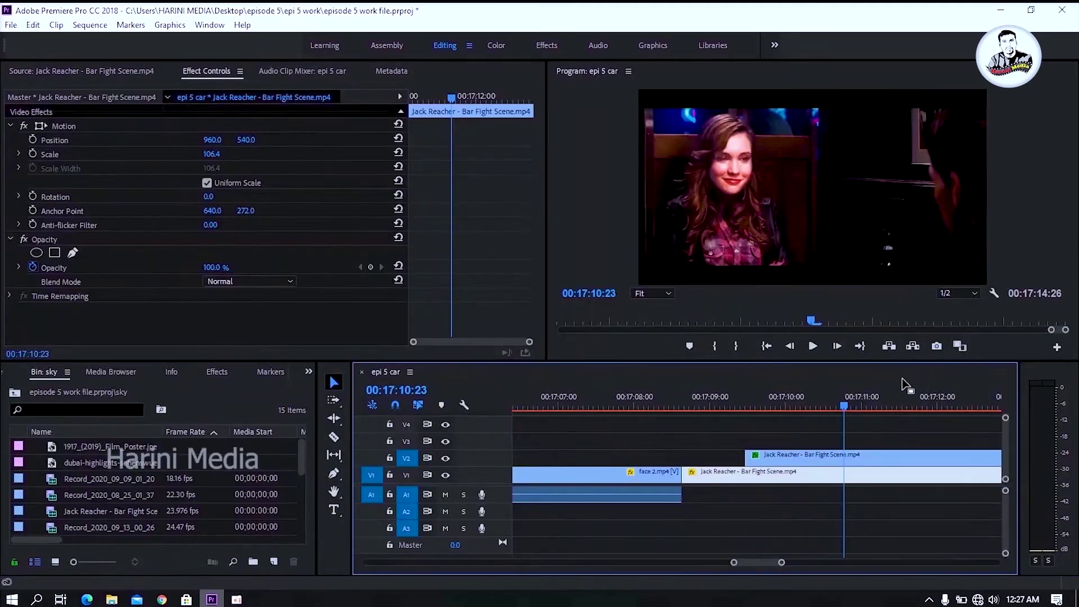
Step: Raise Mask Feather from 10.0 to 123.0 at 00:17:11:15 and play back the feathered composite
left_click(899, 400)
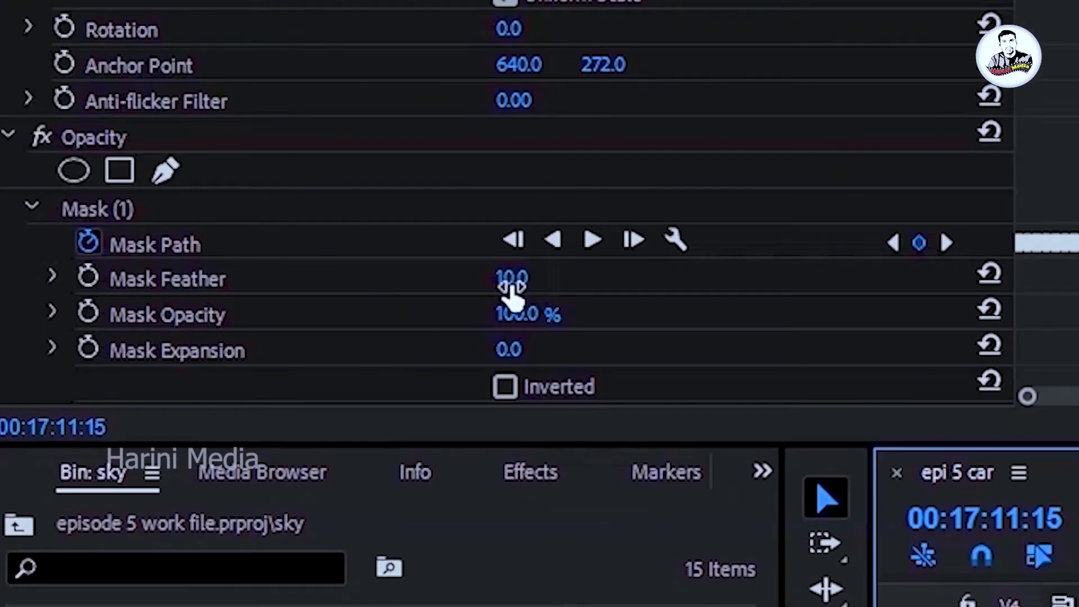
left_click_drag(514, 295, 533, 295)
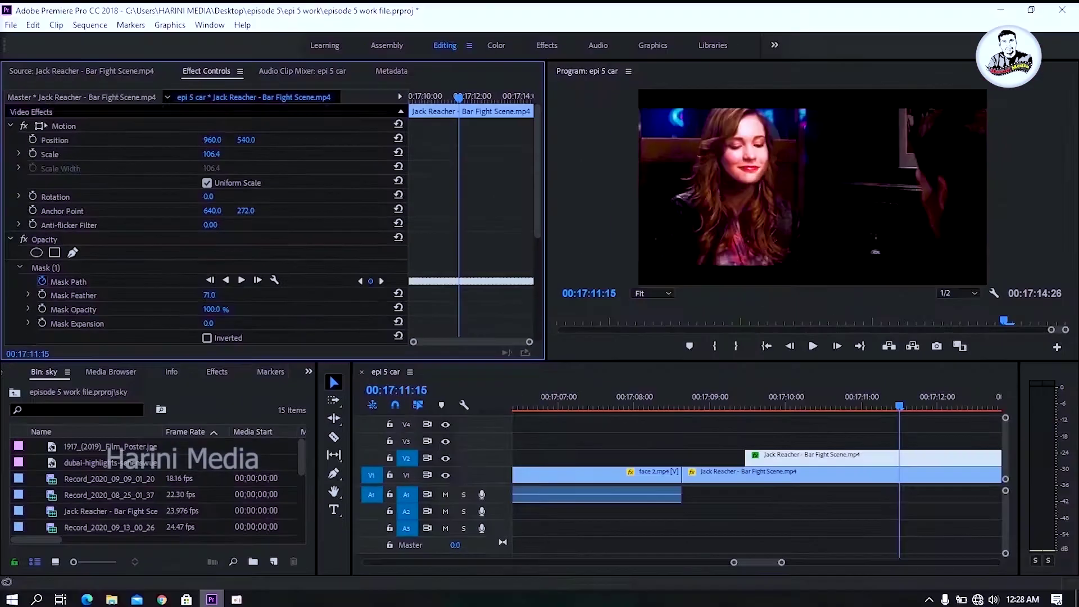
mouse_move(211, 295)
left_mouse_down()
mouse_move(225, 295)
mouse_move(215, 294)
left_mouse_up()
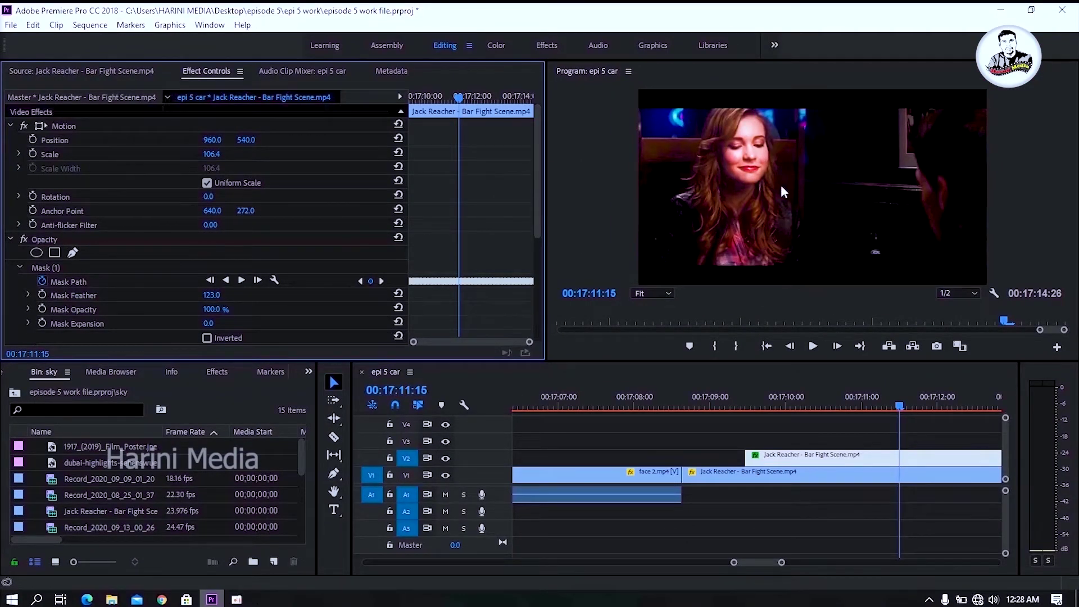
key("grave")
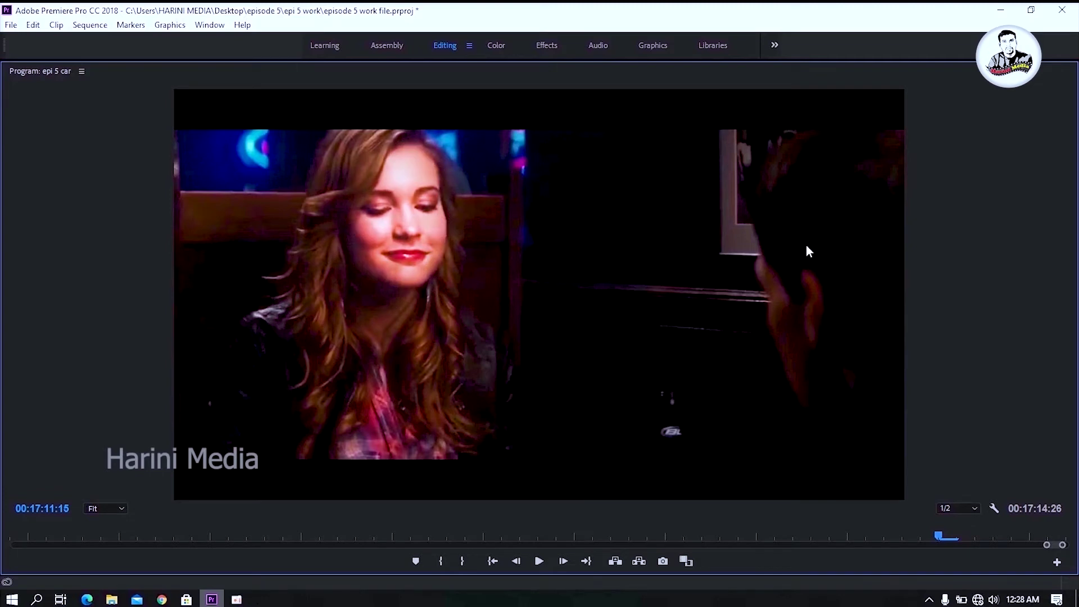
key("grave")
key("space")
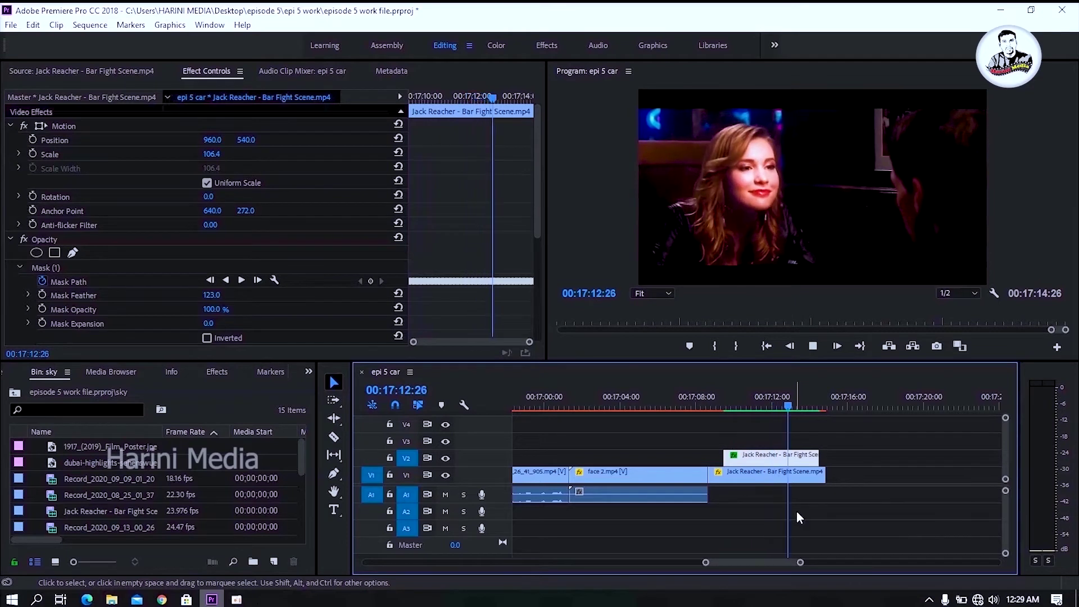
key("space")
Step: Place MVI_6726.MP4 on V1 right after epi 5 car.mp4 and replay it from about 22:27
left_click(765, 396)
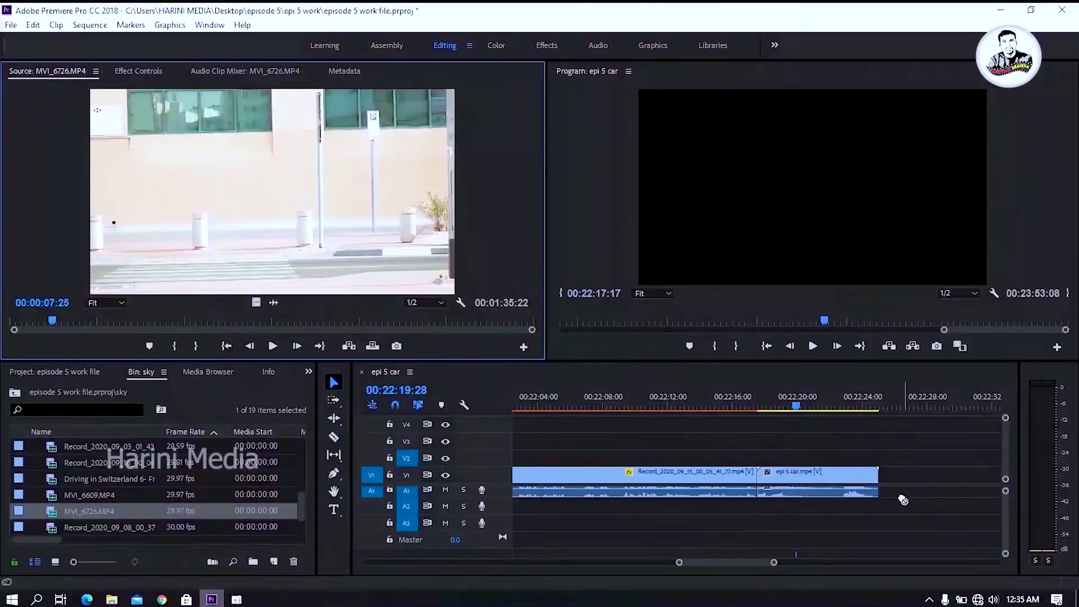
left_click_drag(903, 500, 884, 475)
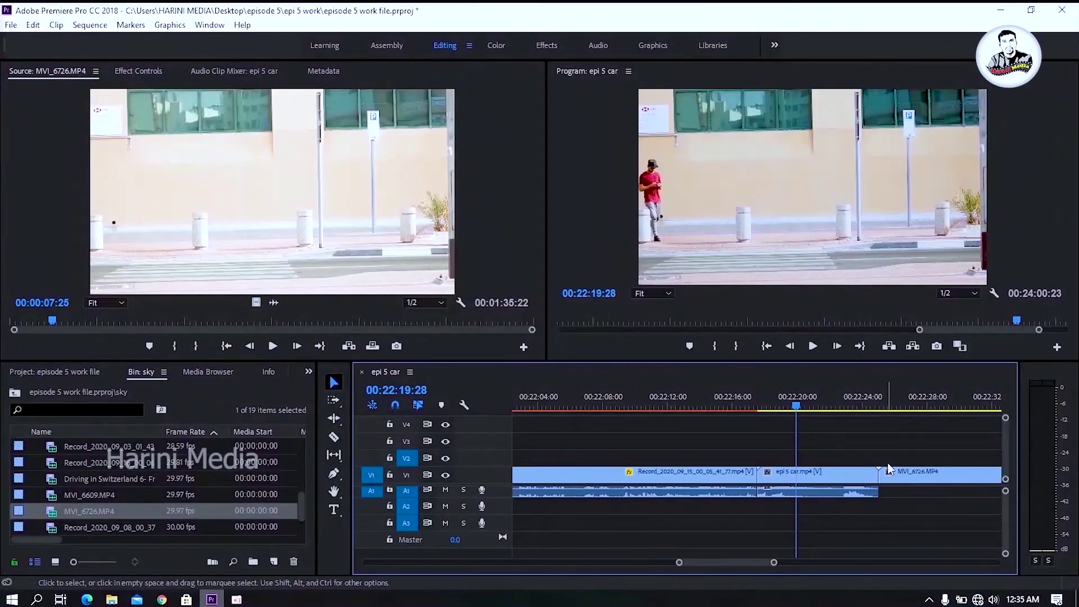
key("space")
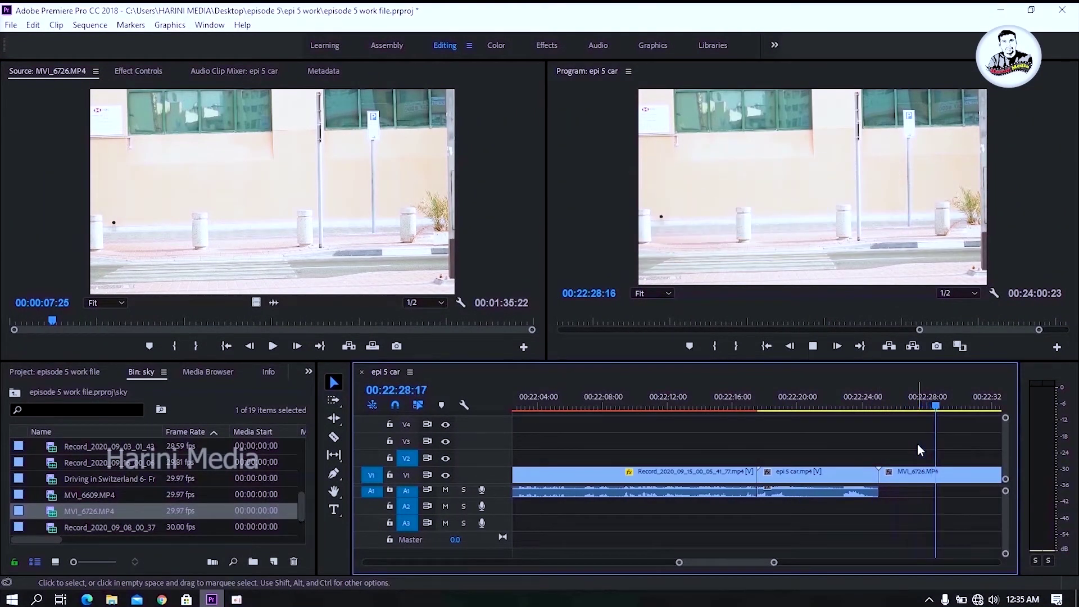
left_click(594, 412)
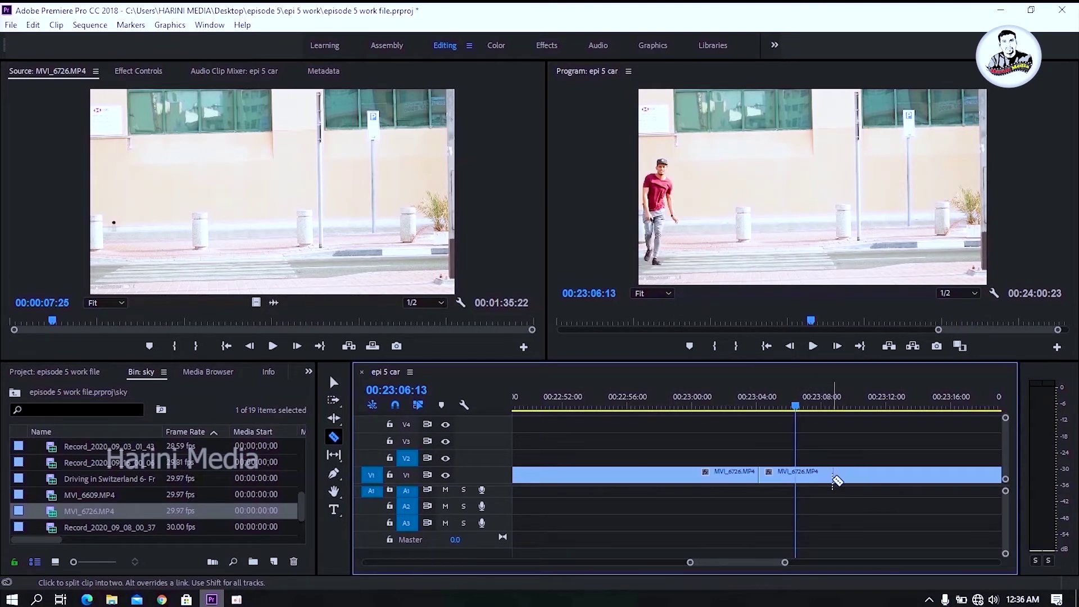
Step: Try a first cut in the car shot, undo it, and replay the first car passing
key("b")
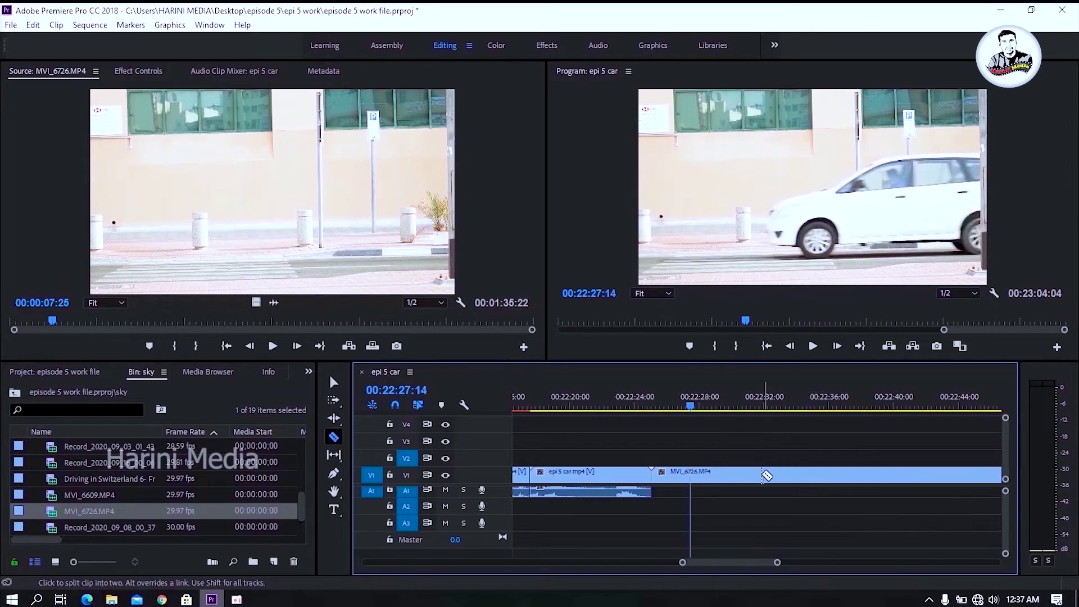
left_click_drag(691, 409, 681, 407)
left_click(683, 476)
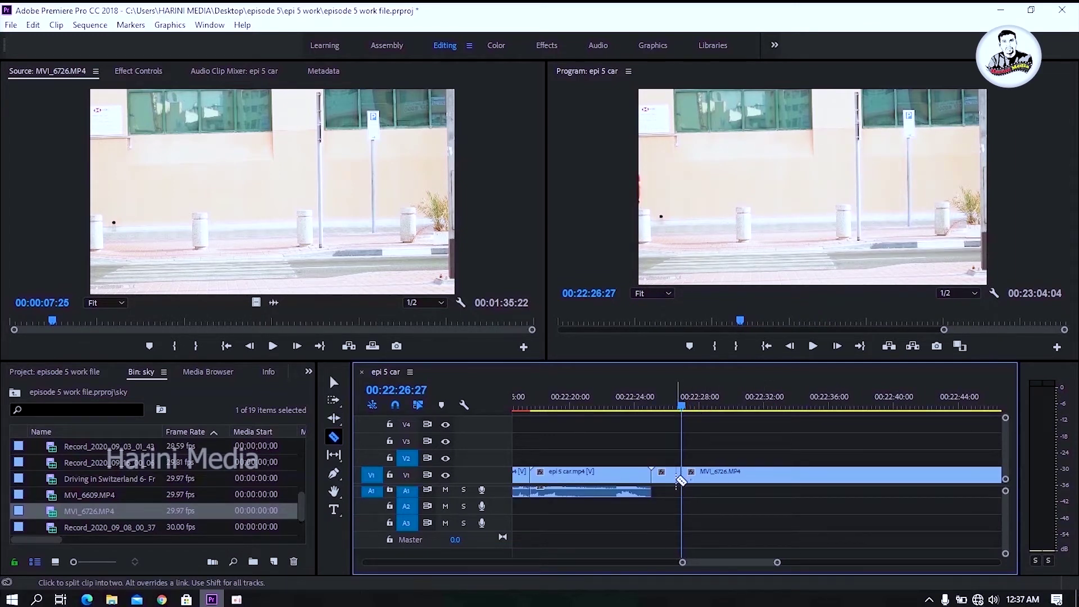
key("ctrl+z")
key("v")
key("space")
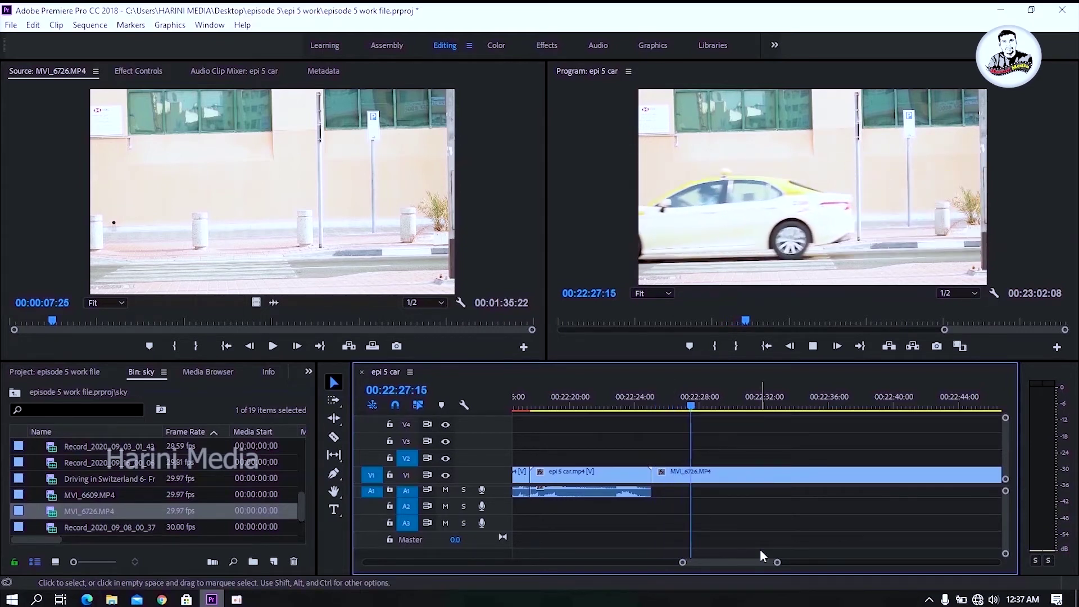
key("space")
Step: Razor-cut MVI_6726 where the first car leaves and around the second car's arrival
key("c")
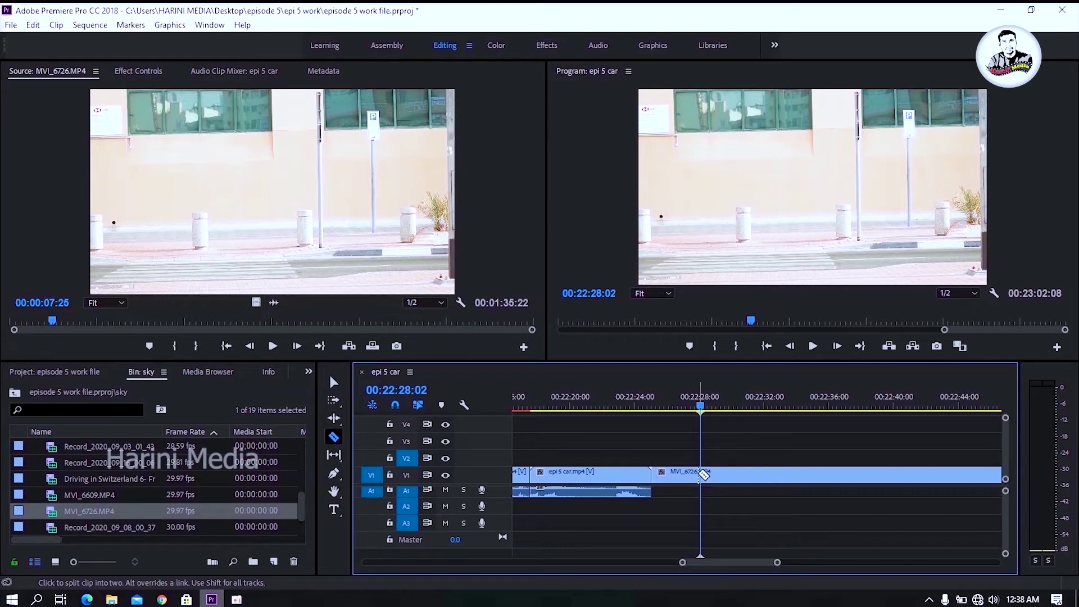
left_click(701, 474)
key("space")
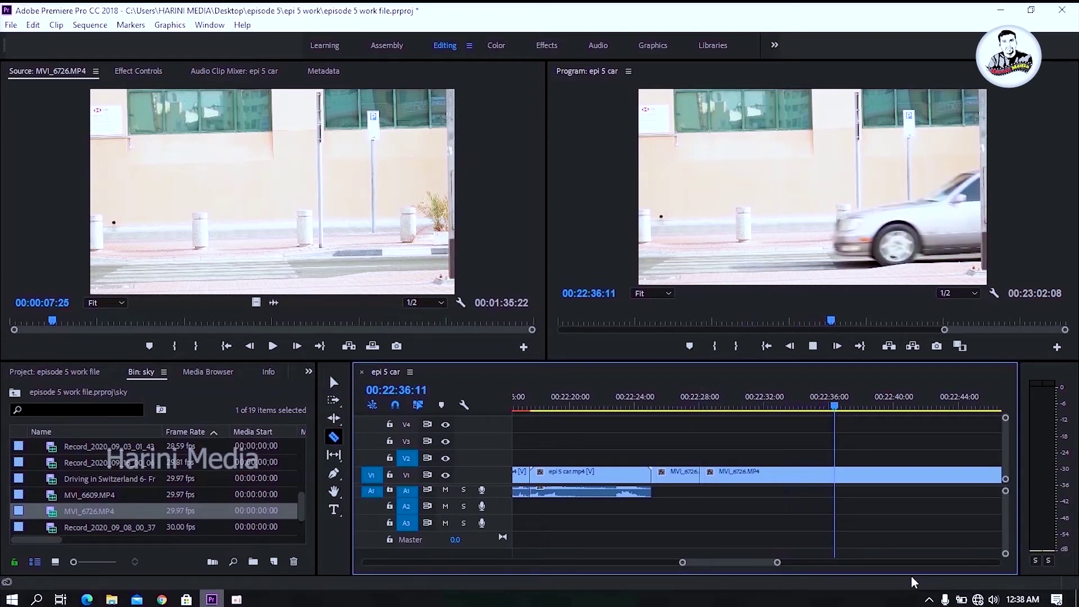
left_click(761, 409)
left_click_drag(786, 421, 845, 425)
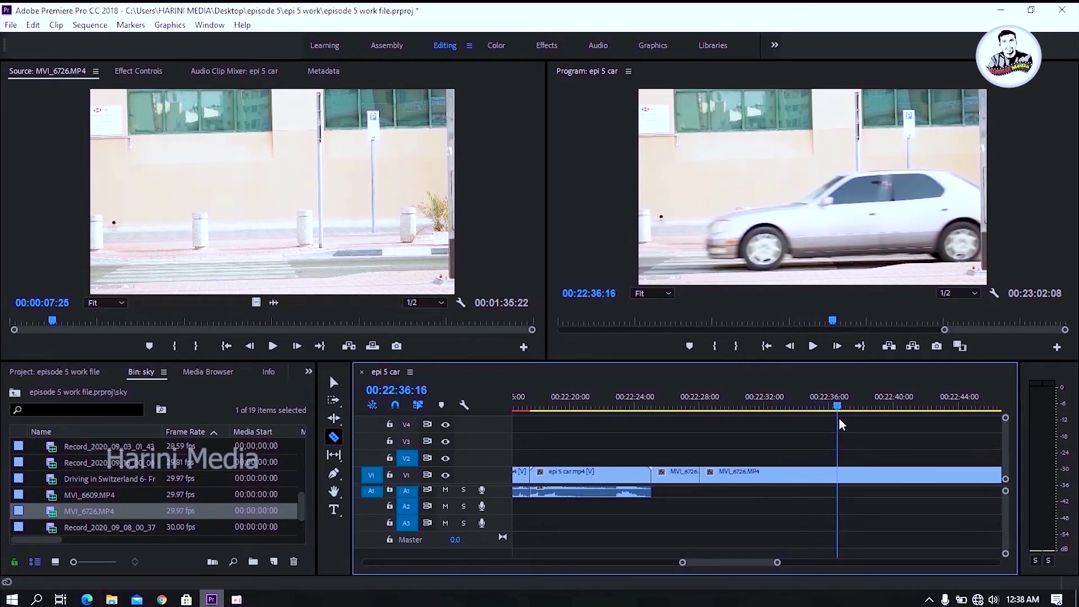
left_click_drag(845, 424, 828, 411)
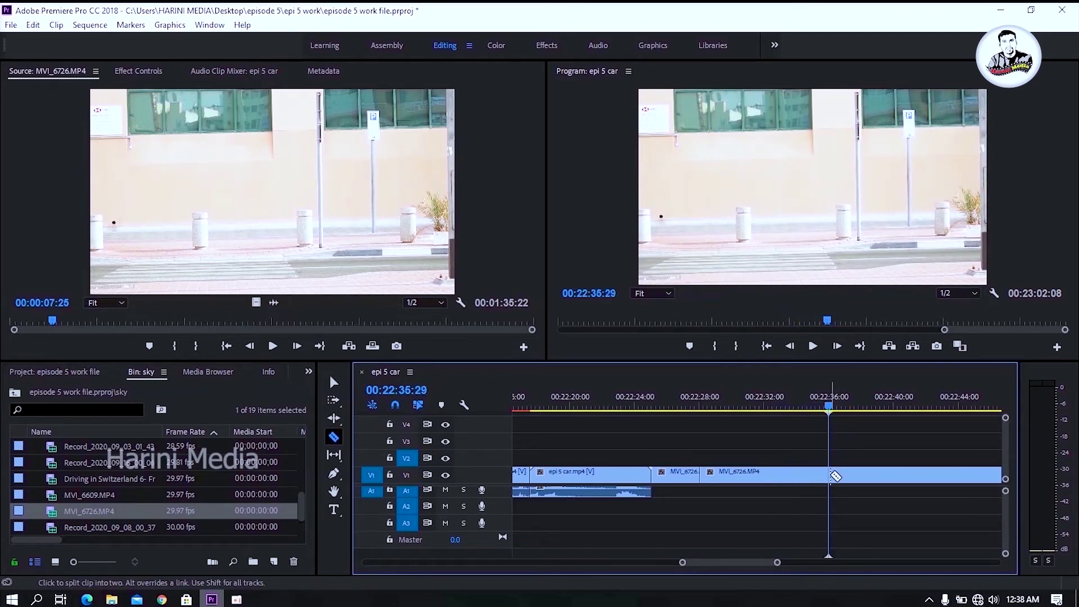
key("space")
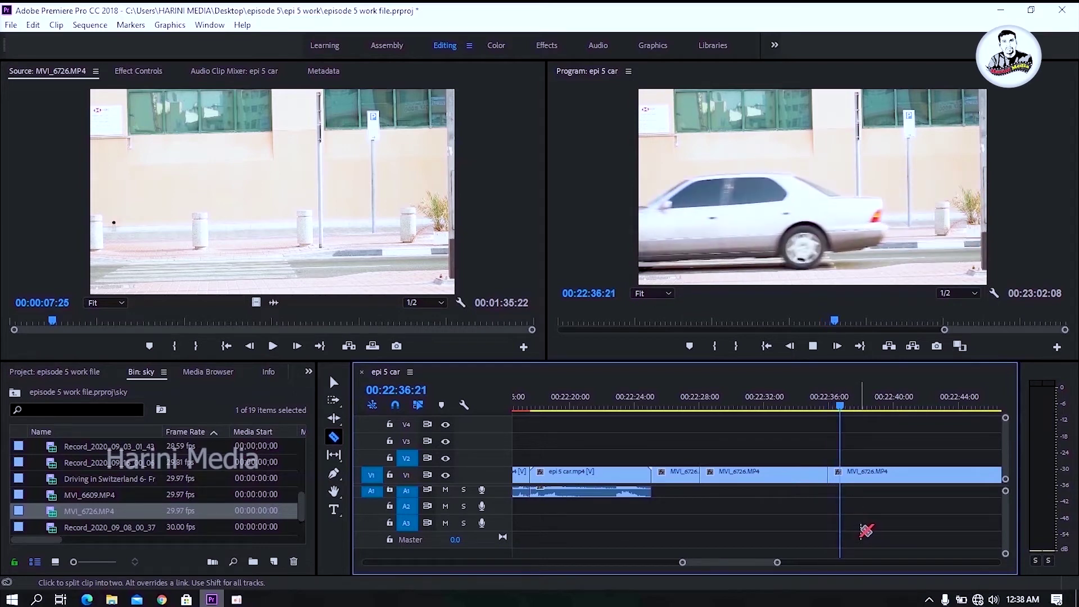
left_click(864, 477)
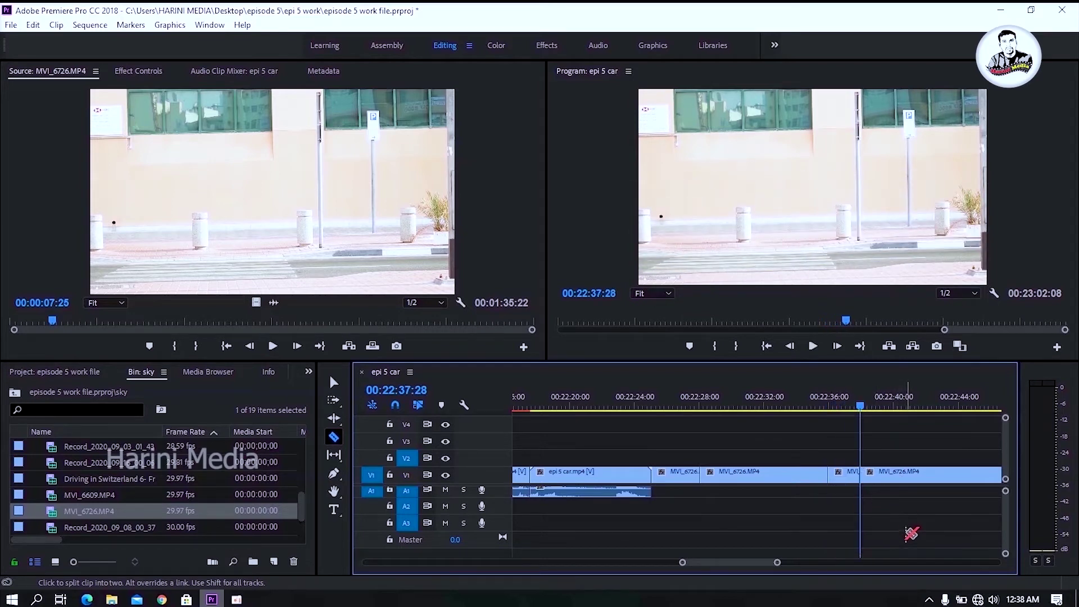
Step: Delete the middle stretch between the cuts, leaving a gap on V1, and play it back
left_click_drag(741, 403, 760, 404)
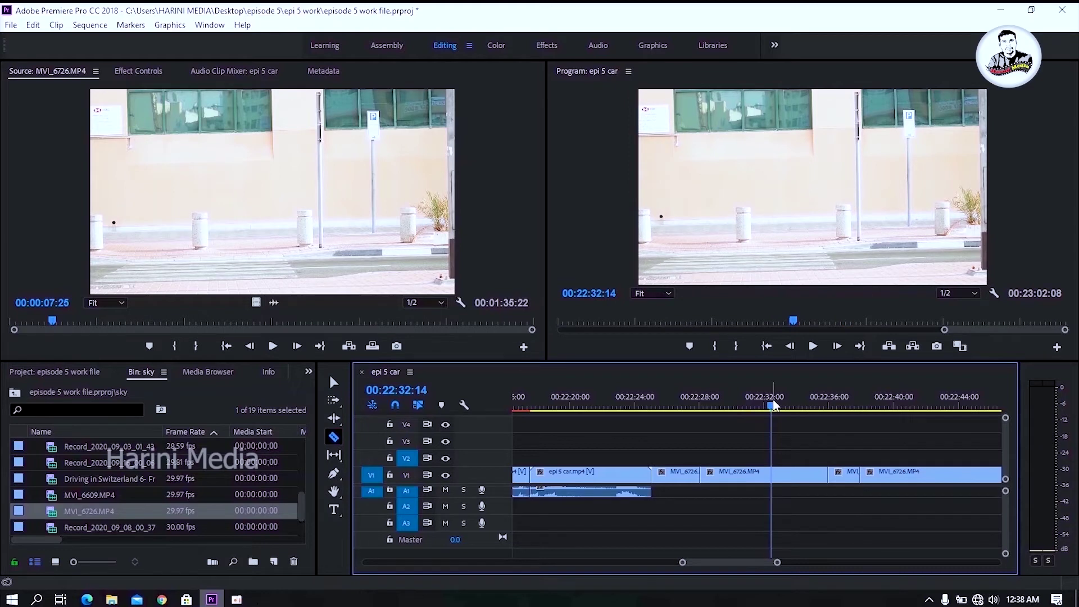
key("v")
left_click(758, 474)
key("Delete")
key("space")
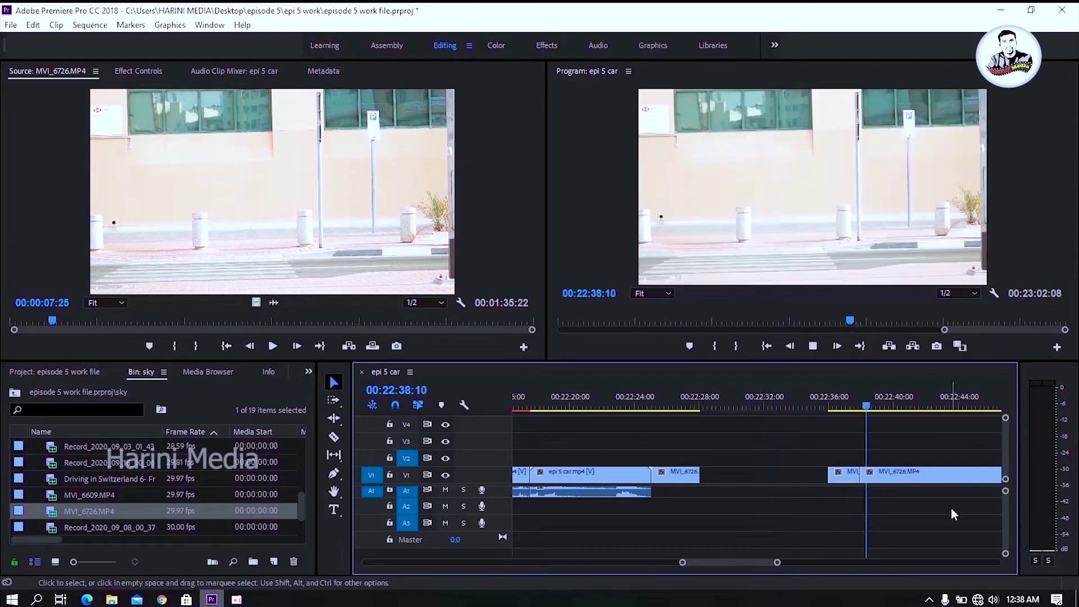
Step: Split MVI_6726 at 22:43 and delete the piece ending there, leaving a gap
key("c")
left_click(942, 475)
key("v")
left_click(898, 476)
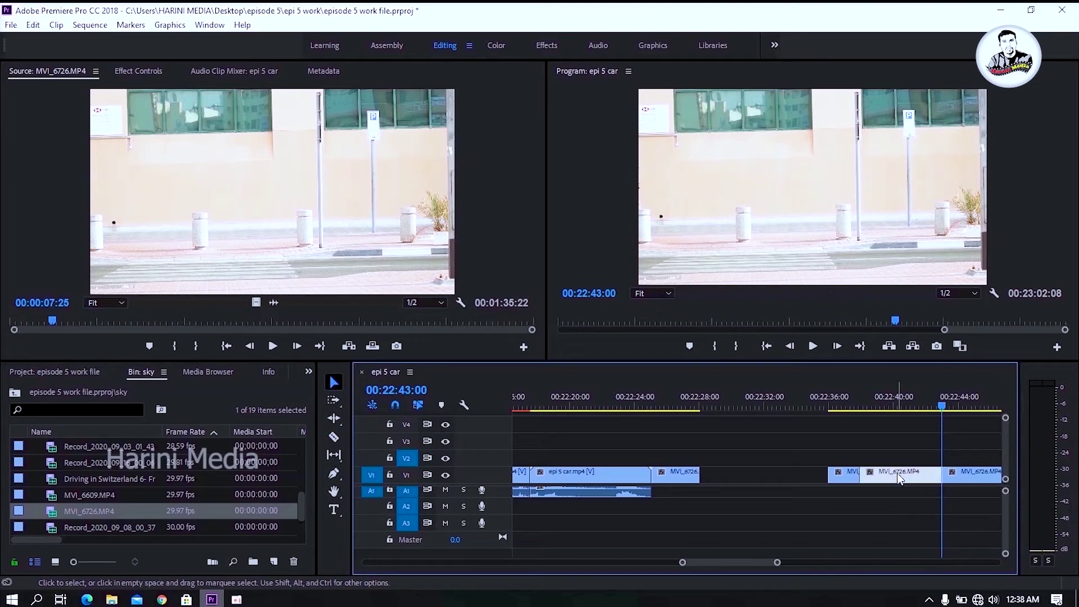
key("Delete")
Step: Split the dancer's stretch at 22:47:20 and delete everything after it
key("space")
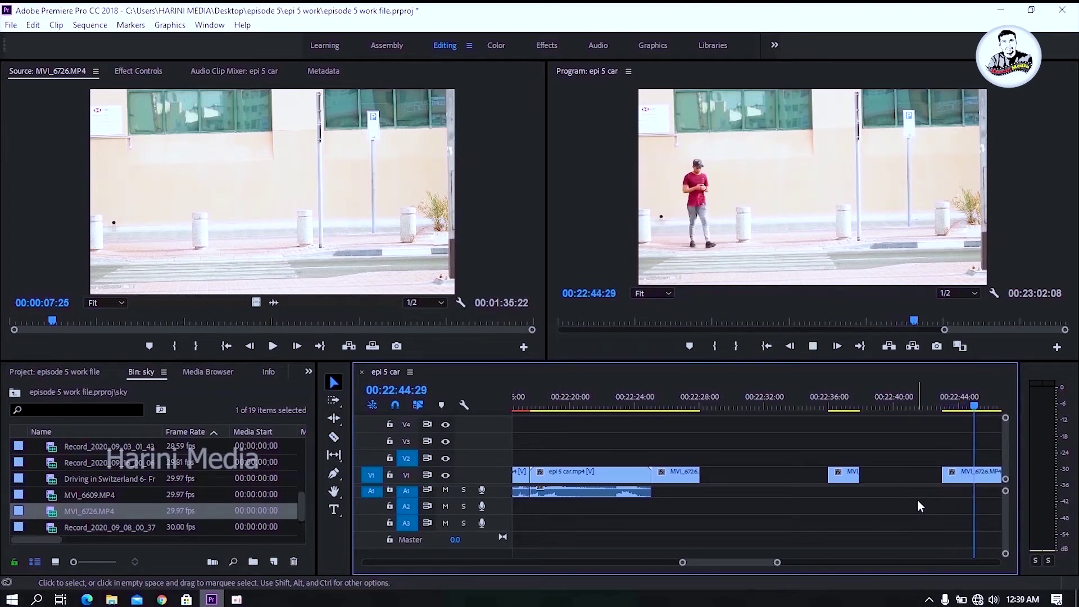
key("space")
key("space")
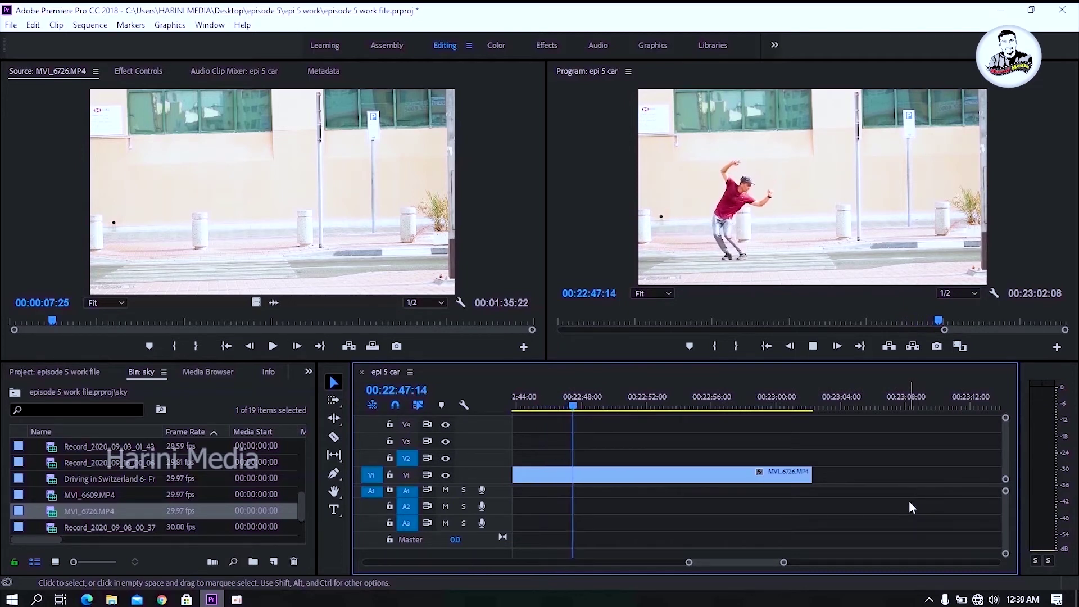
key("ctrl+k")
left_click_drag(629, 430, 699, 500)
key("Delete")
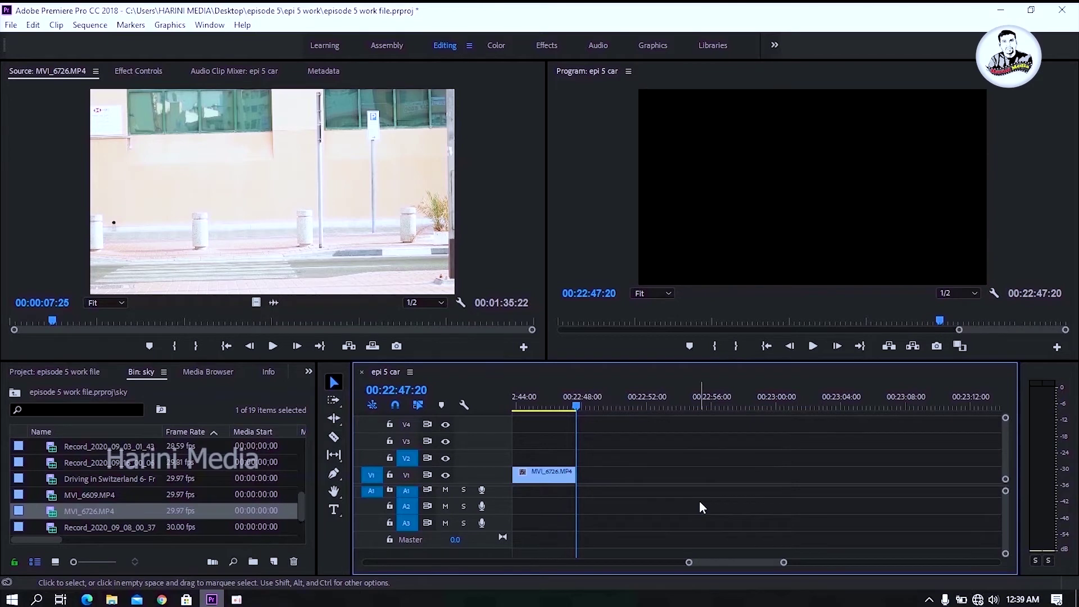
Step: Review the edit from 22:25 through the second car and the dancer piece
key("j")
key("j")
key("j")
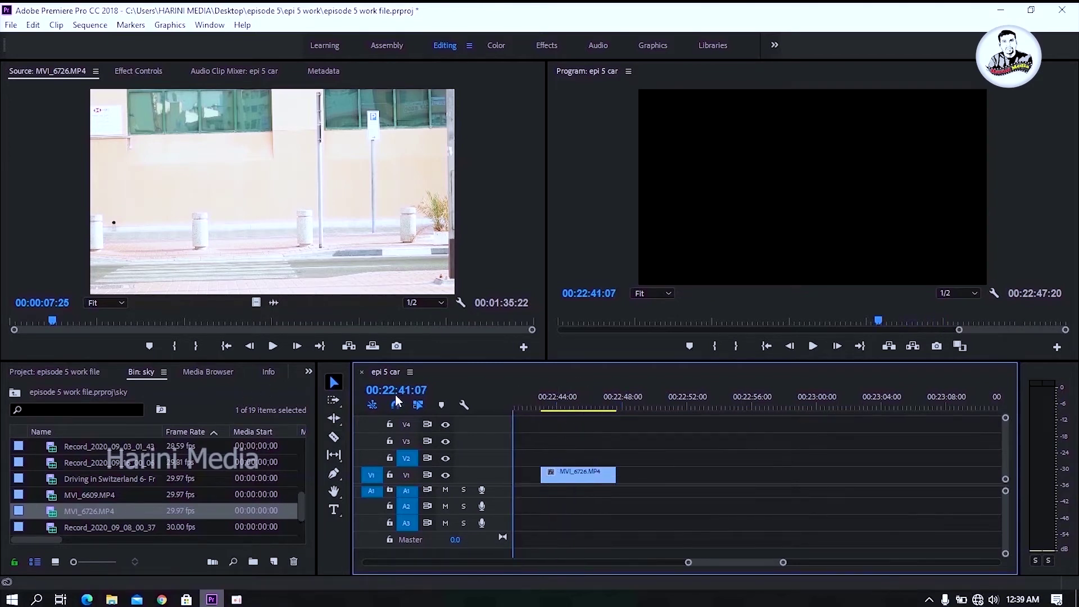
left_click(632, 393)
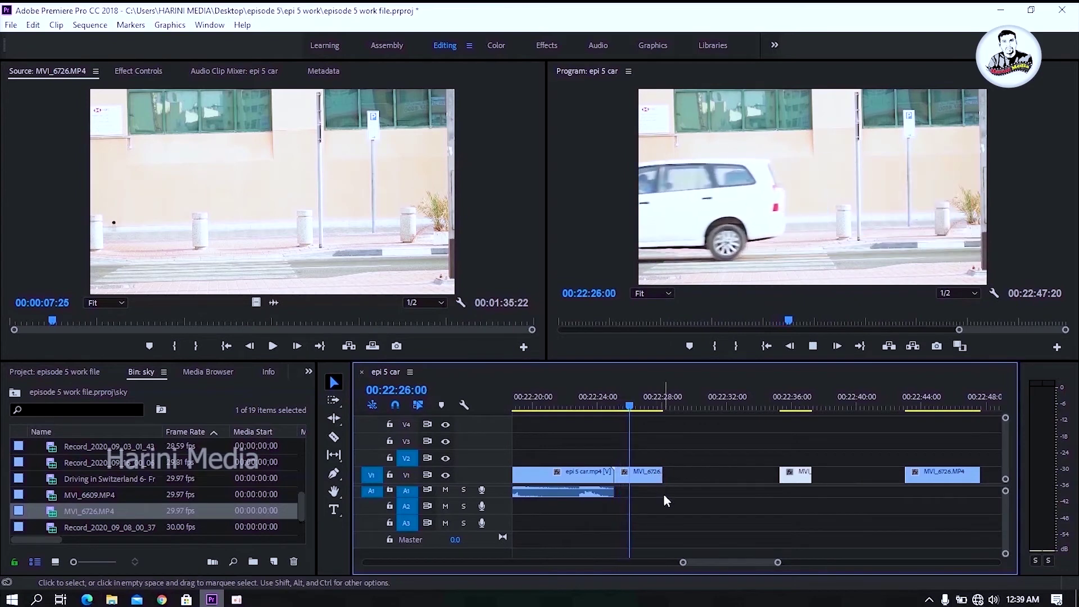
left_click(790, 396)
left_click_drag(790, 396, 779, 390)
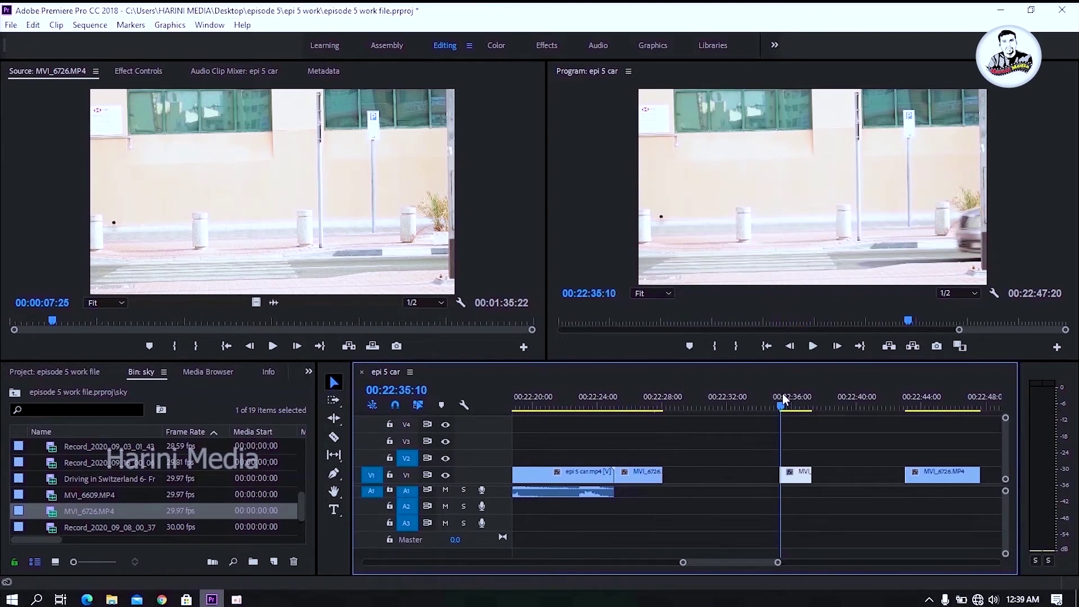
key("space")
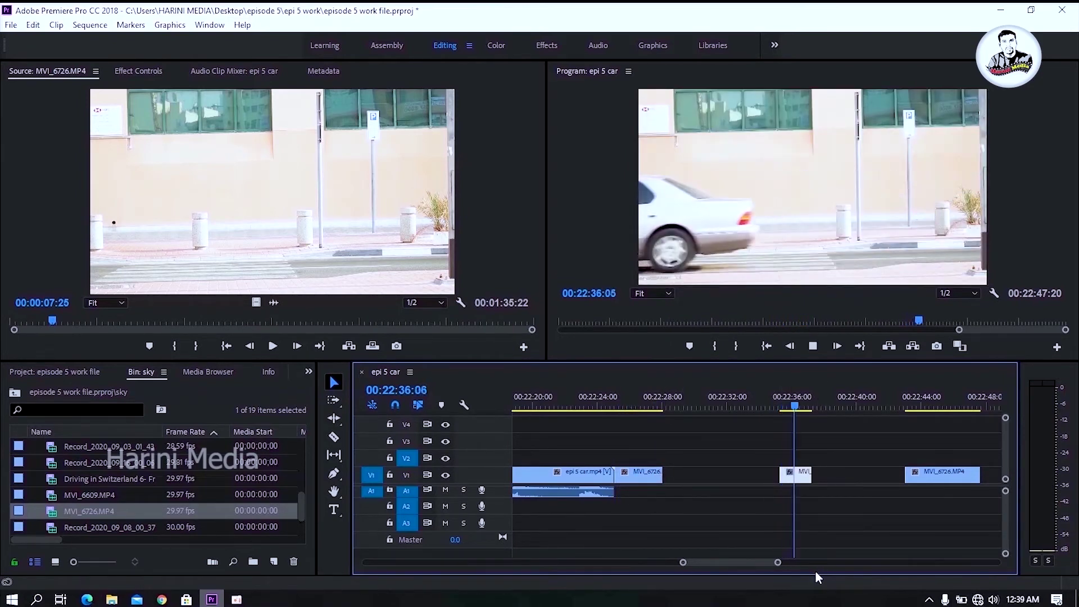
key("space")
left_click(906, 402)
key("space")
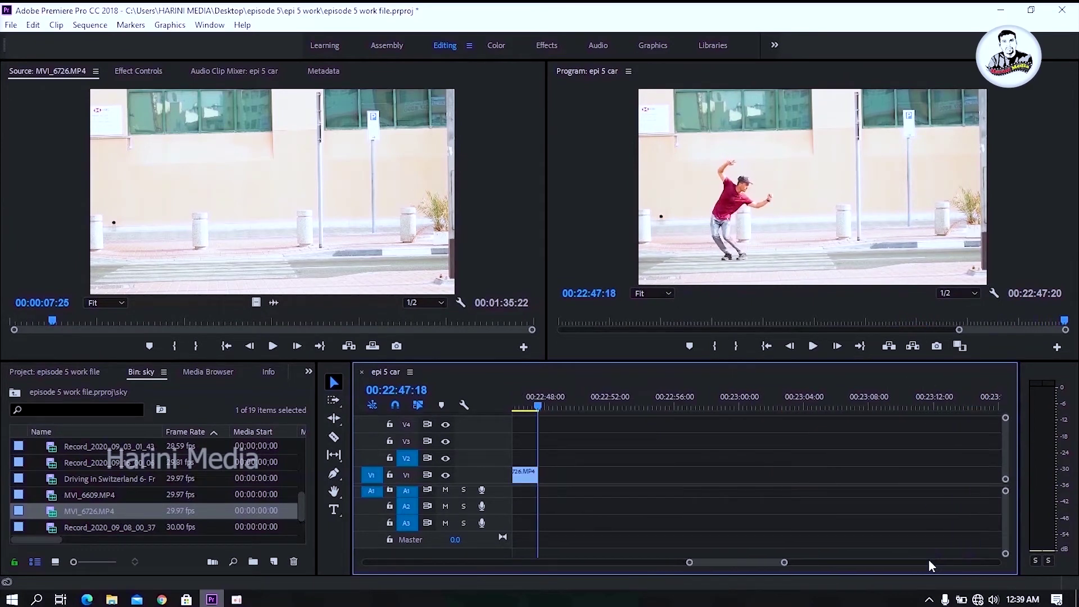
left_click_drag(975, 402, 627, 402)
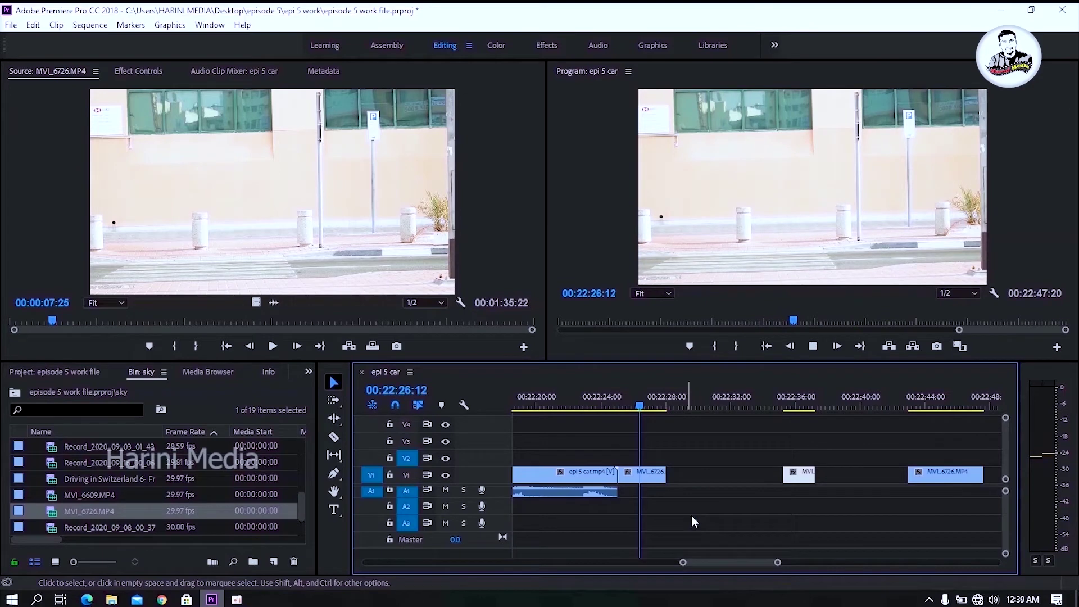
Step: Slide the dancer clip and the short car clip left on V1 to close the gaps
key("space")
left_click_drag(935, 477, 700, 475)
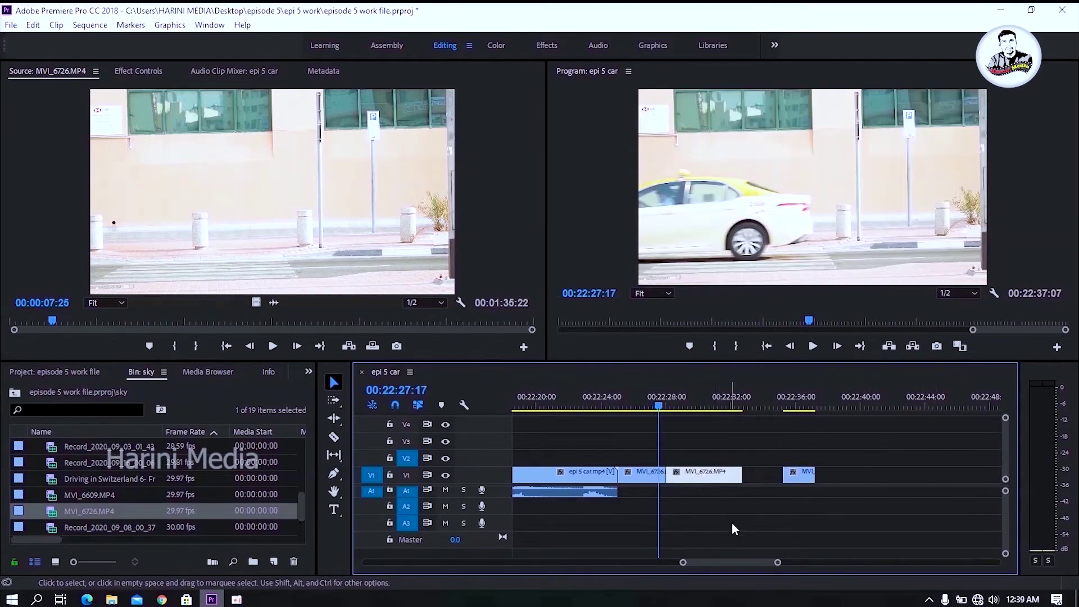
left_click(733, 400)
left_click_drag(791, 480, 748, 479)
key("space")
key("space")
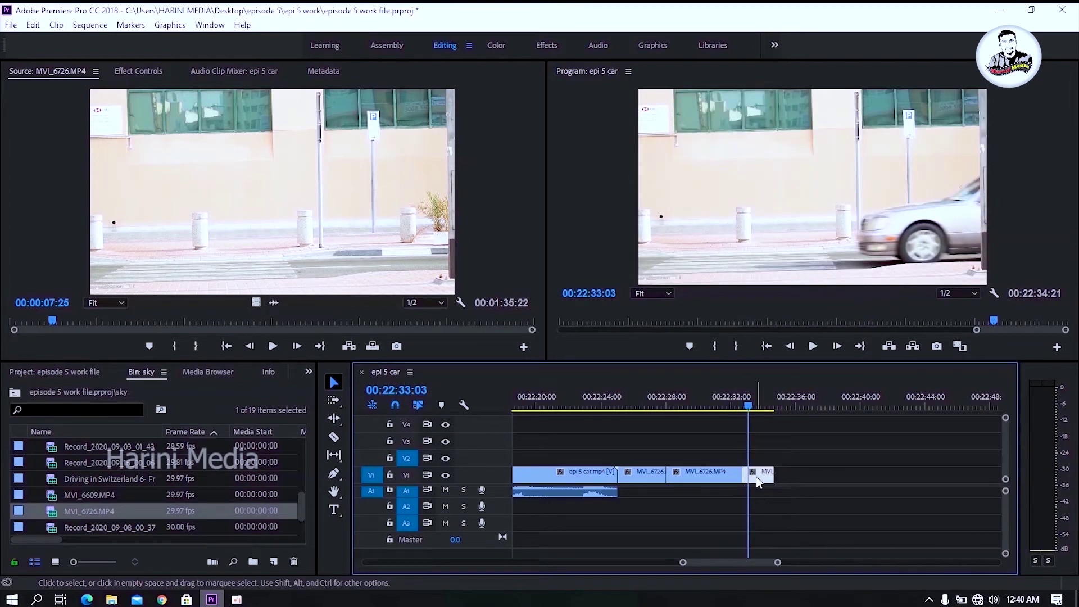
Step: Lift the short car clip onto V2 and nudge it slightly earlier near 22:32:12
left_click_drag(757, 483, 760, 458)
left_click(734, 400)
left_click(737, 400)
left_click_drag(764, 458, 756, 458)
key("=")
key("=")
key("=")
key("Right")
Step: Toggle V2's output off, leaving it hidden to see the dancer underneath at 22:31:27
left_click(446, 457)
left_click(448, 457)
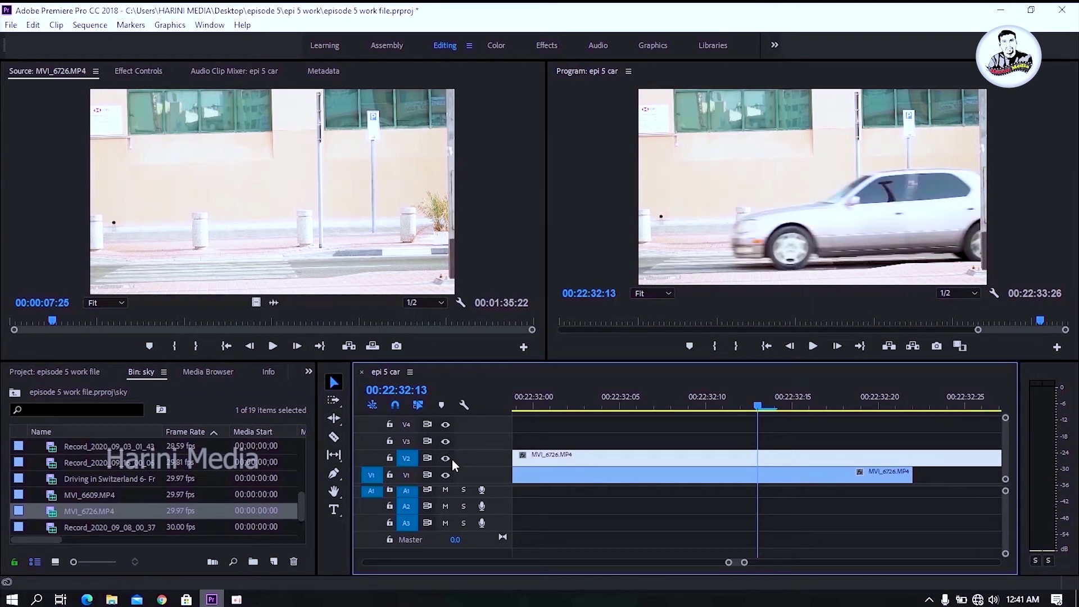
left_click(447, 458)
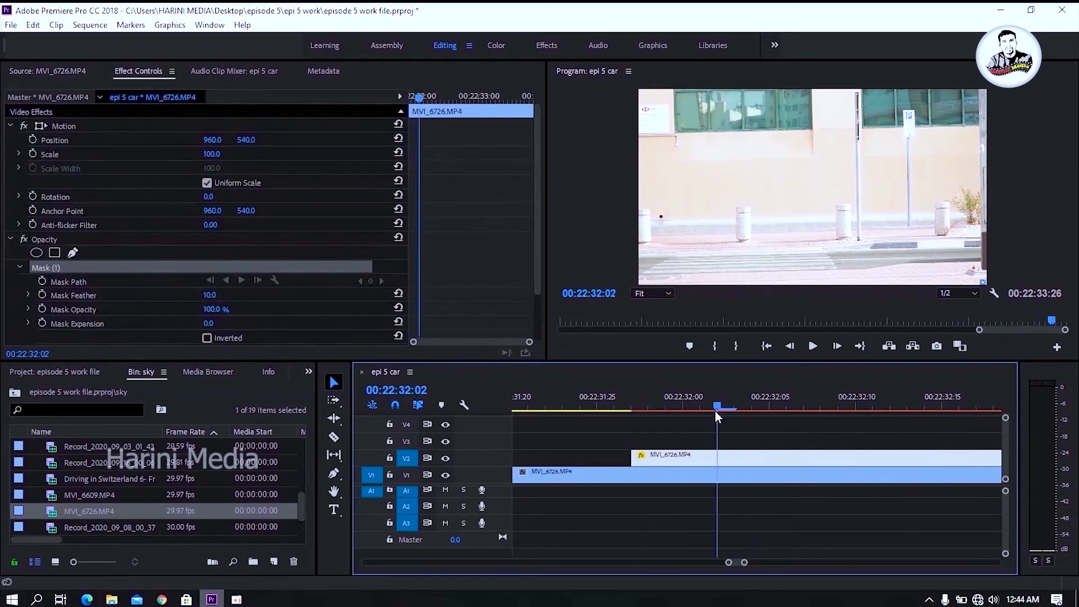
left_click_drag(715, 410, 638, 406)
Step: Split the V1 dancer clip at 22:31:27 and move the later piece onto the upper track
key("c")
left_click(633, 475)
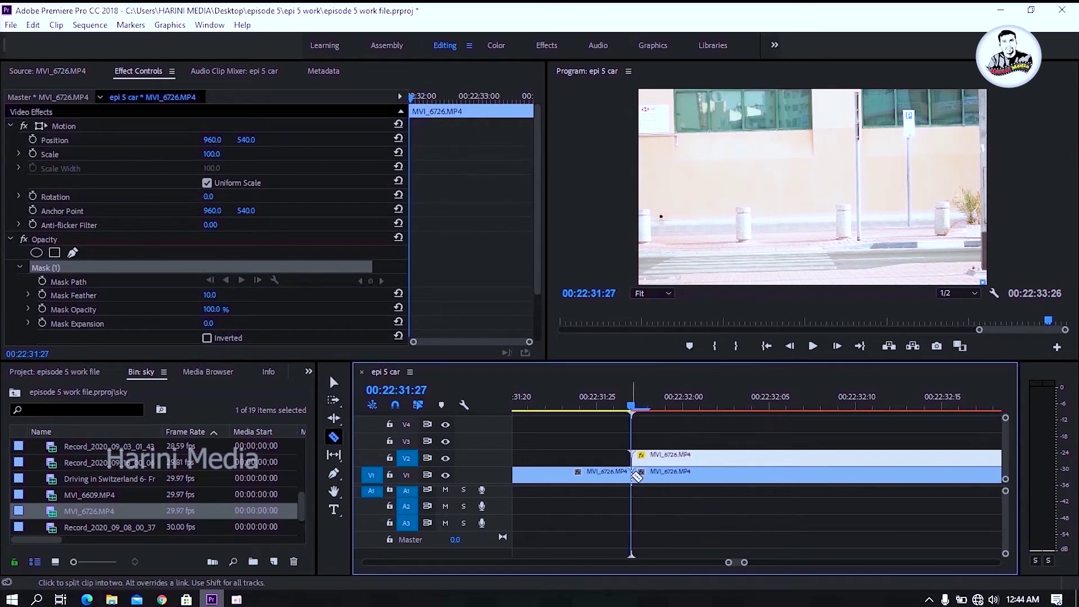
key("v")
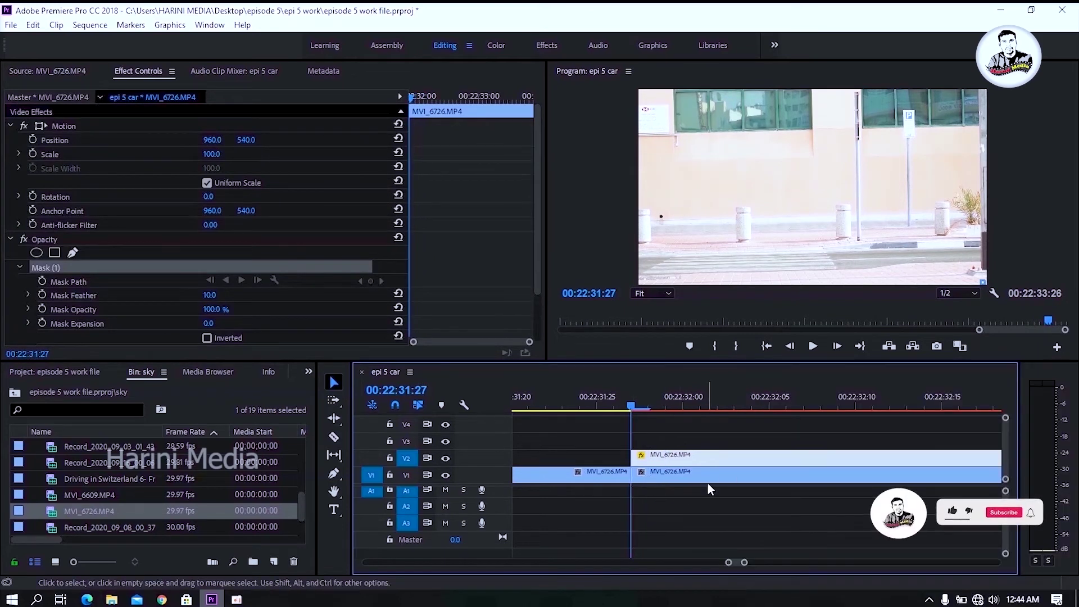
left_click(710, 480)
left_click_drag(710, 481, 714, 458)
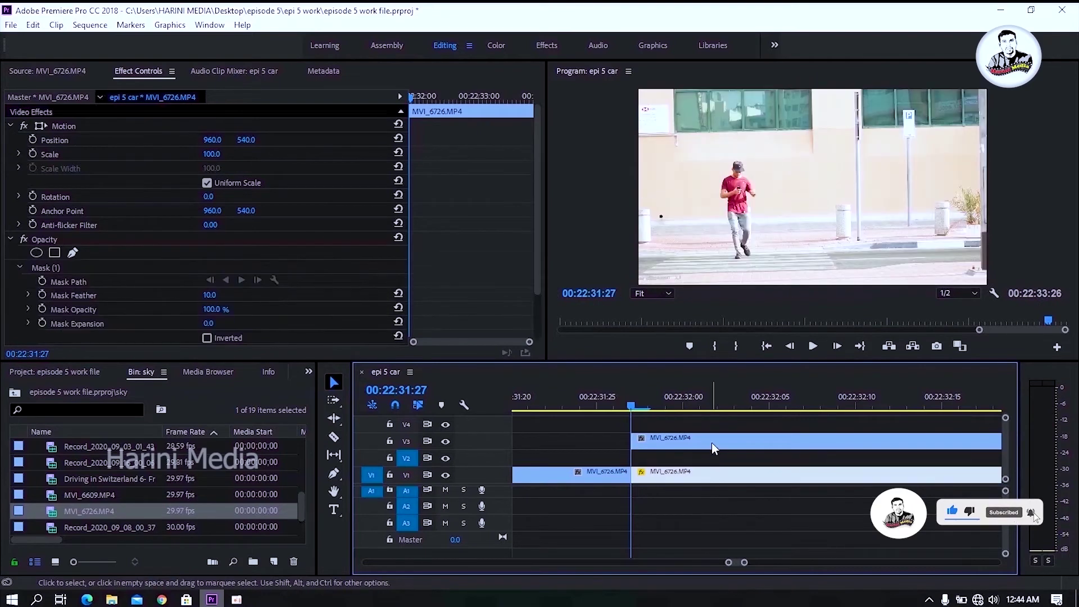
left_click_drag(714, 457, 712, 468)
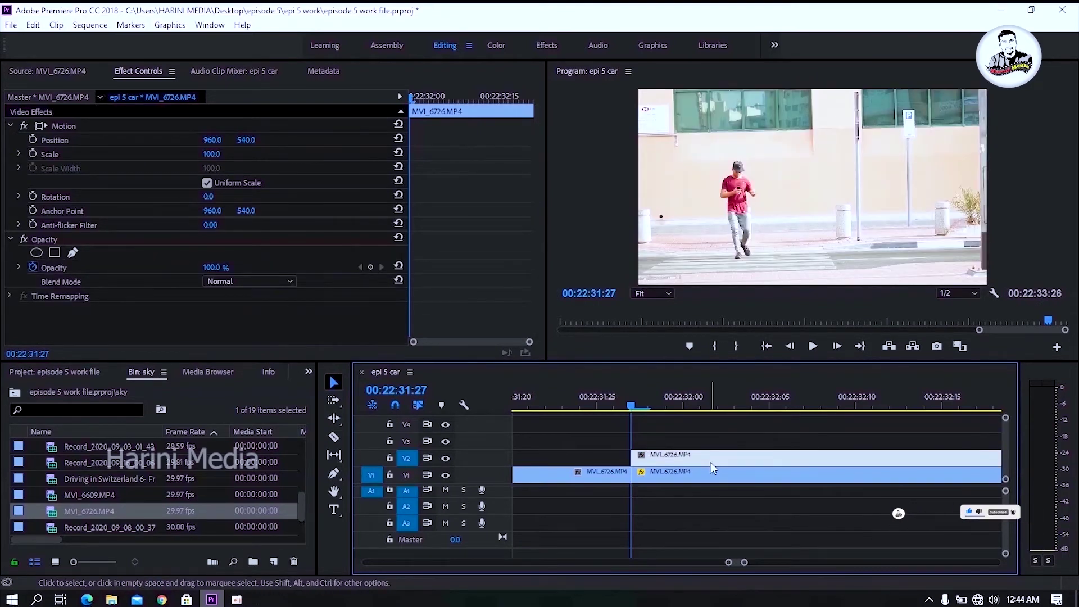
left_click(770, 398)
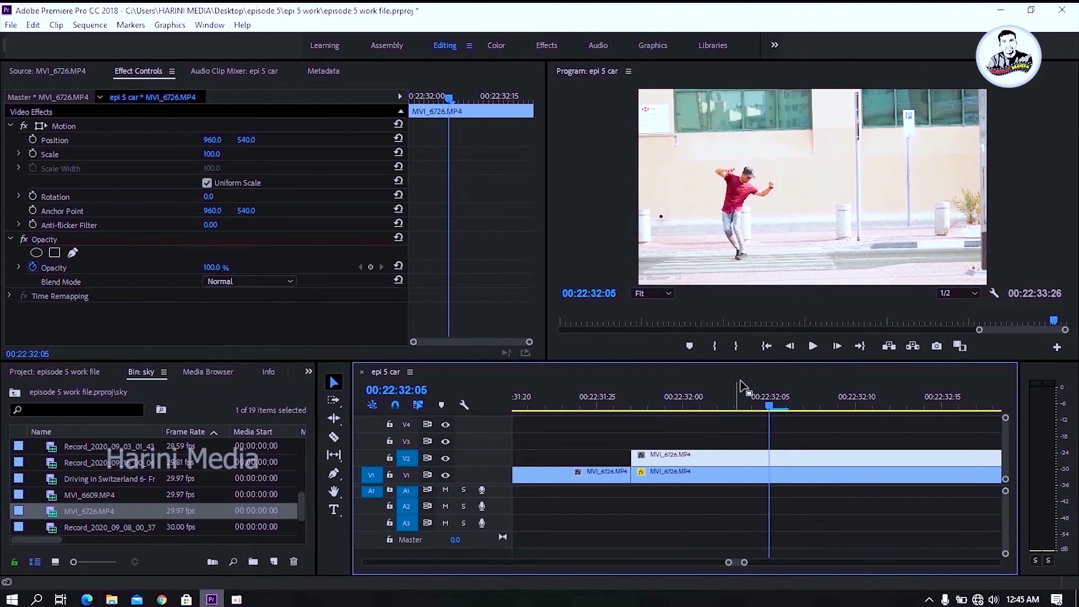
Step: Start a freehand opacity mask with points around the cap, zooming the preview to 150%
left_click(73, 254)
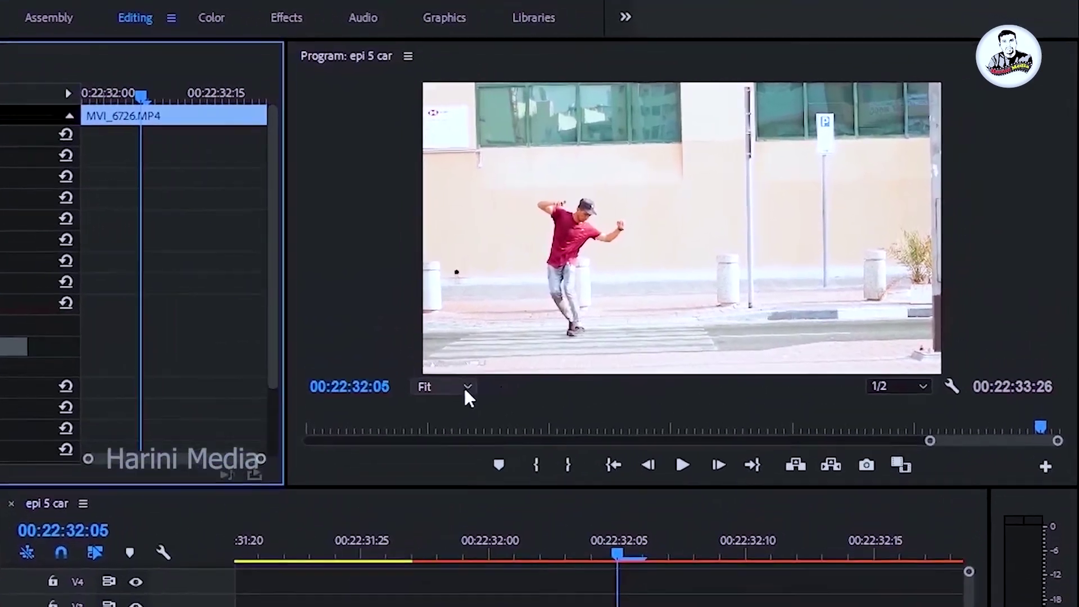
left_click(668, 293)
left_click(646, 370)
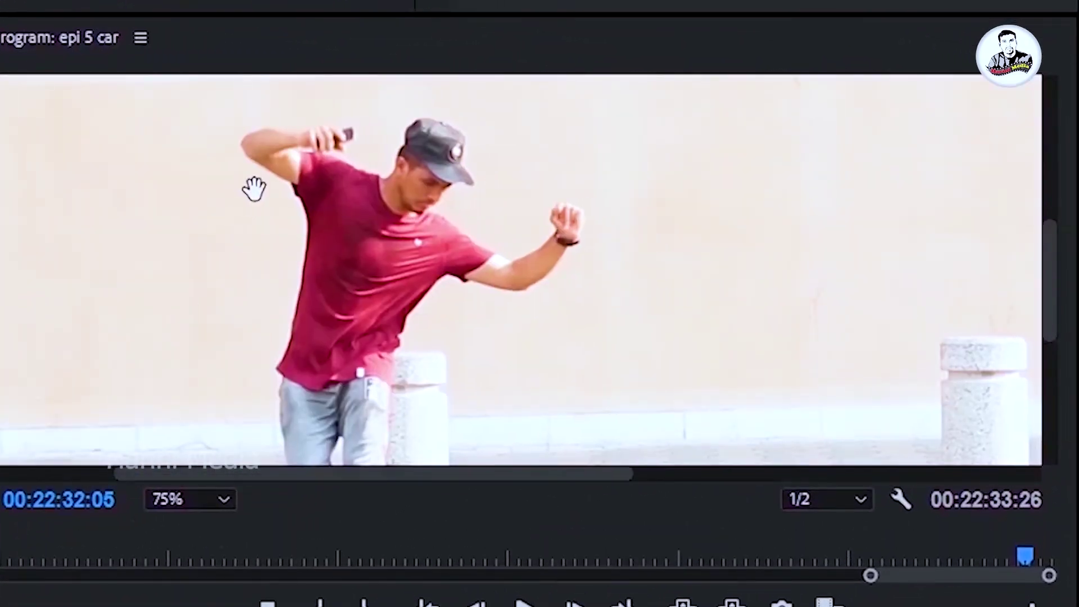
left_click(343, 156)
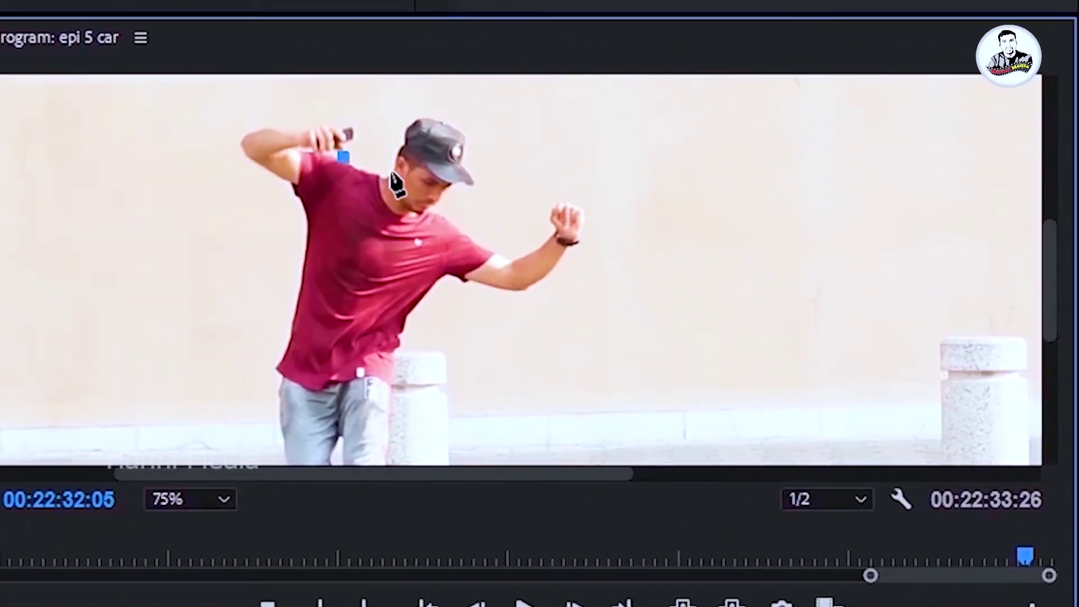
left_click(386, 176)
left_click(403, 140)
left_click(427, 112)
left_click(223, 501)
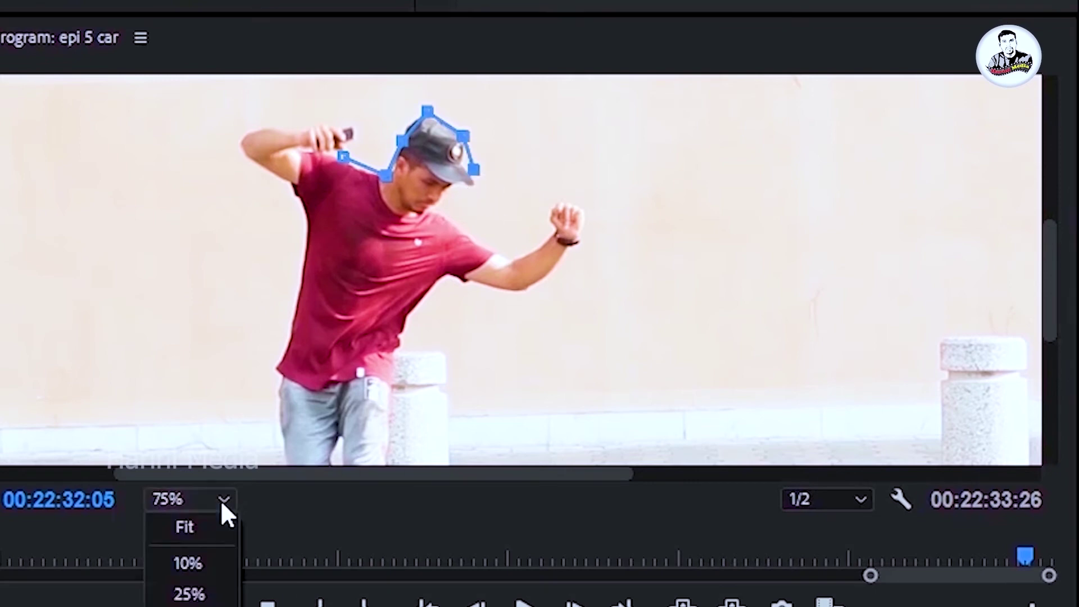
left_click(169, 601)
left_click(223, 500)
left_click(169, 601)
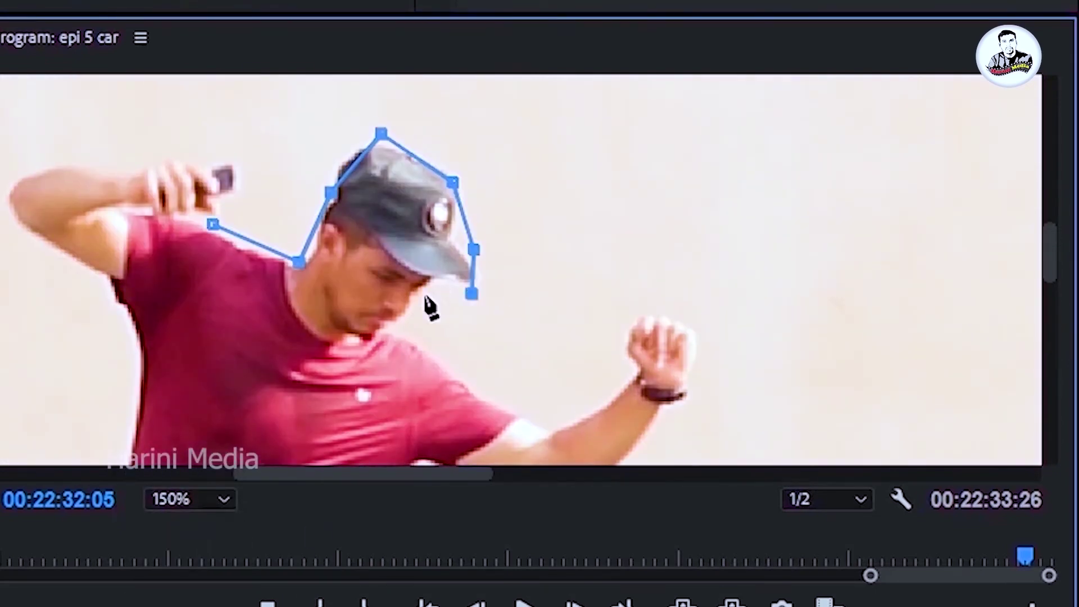
Step: Extend the mask along the raised arm, down the body and leg to the ankle
left_click(542, 434)
left_click(631, 315)
left_click(712, 315)
left_click(663, 415)
left_click(624, 460)
left_click_drag(831, 356, 863, 75)
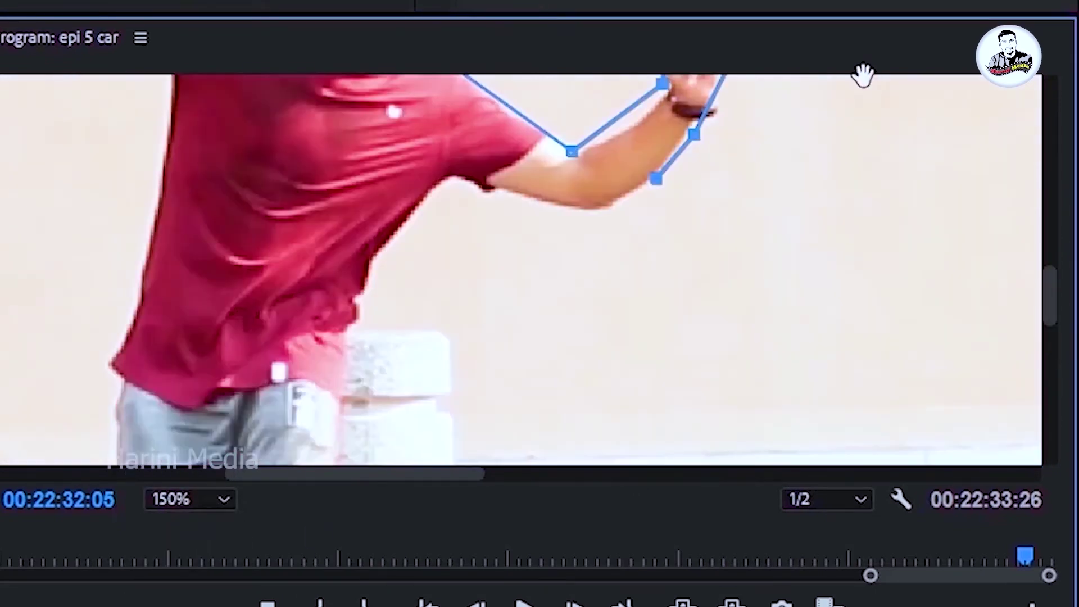
left_click(360, 295)
left_click(340, 430)
left_click_drag(342, 430, 346, 143)
left_click(349, 239)
left_click(396, 432)
mouse_move(396, 432)
left_mouse_down()
mouse_move(401, 202)
mouse_move(576, 509)
left_mouse_up()
Step: Trace the mask around the shoe, back up the leg and up the shirt's left side
left_click(442, 339)
left_click(306, 347)
left_click(295, 303)
left_click(312, 245)
left_click(209, 92)
left_click(362, 118)
left_click_drag(365, 85, 365, 303)
left_click(400, 149)
left_click(410, 93)
Step: Outline the raised arm, hand and phone, close the mask, and fit the frame in view
left_click_drag(514, 113, 528, 382)
left_click(436, 256)
left_click(407, 207)
left_click(326, 156)
left_click(296, 121)
left_click(326, 92)
left_click(443, 77)
left_click(507, 146)
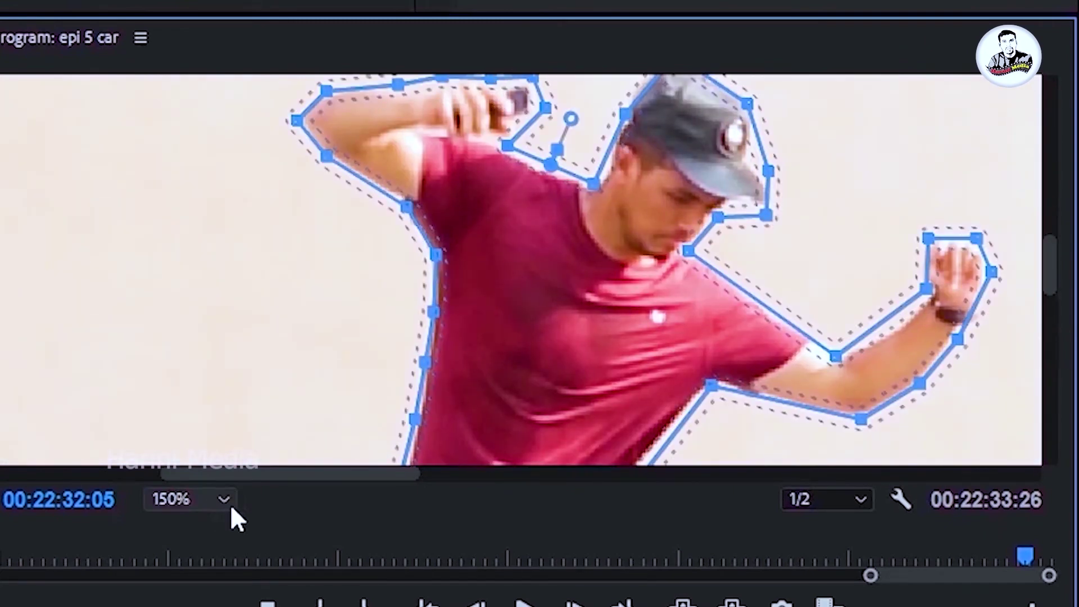
left_click(225, 500)
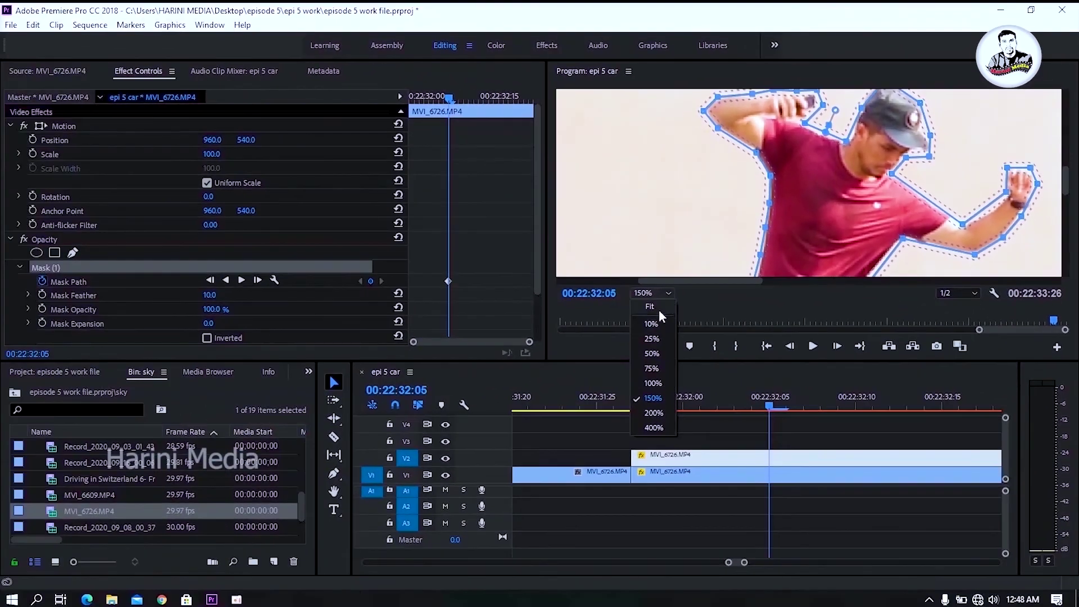
left_click(651, 307)
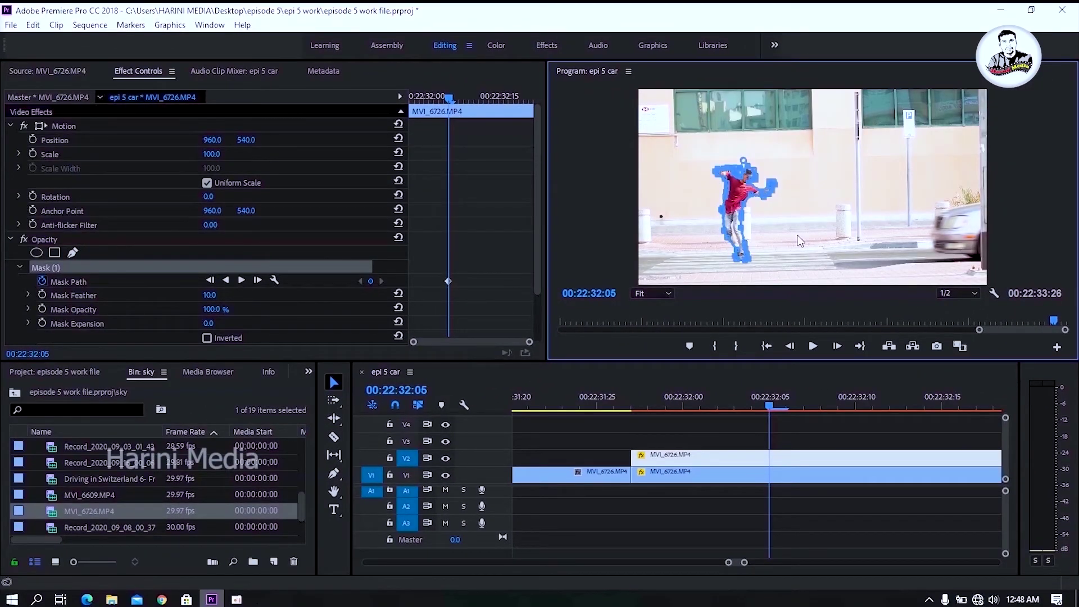
Step: Go to 00:22:32:13, zoom the Program monitor to 150%, and add a Mask Path keyframe
left_click(780, 410)
left_click_drag(793, 418, 903, 462)
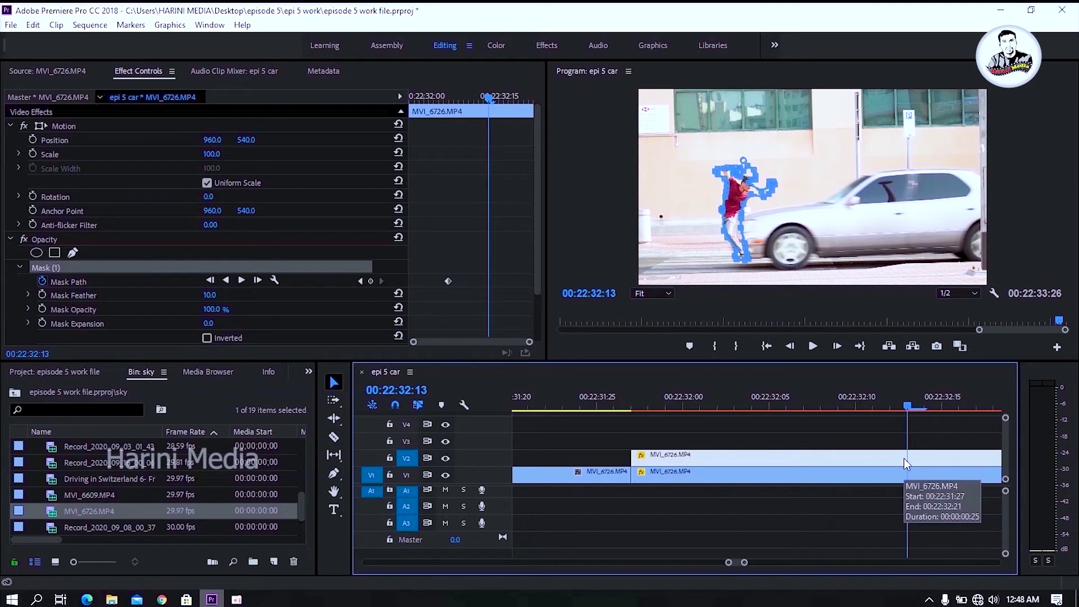
left_click(727, 239)
key("=")
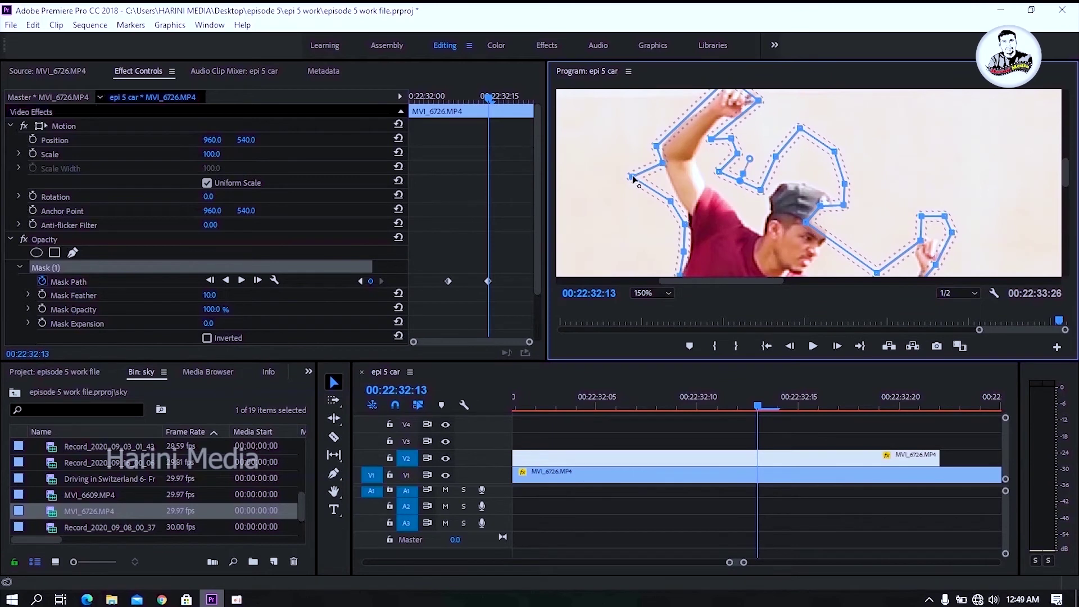
Step: Reshape the mask points around the dancer's arm, head and raised hand
left_click(632, 177, "ctrl")
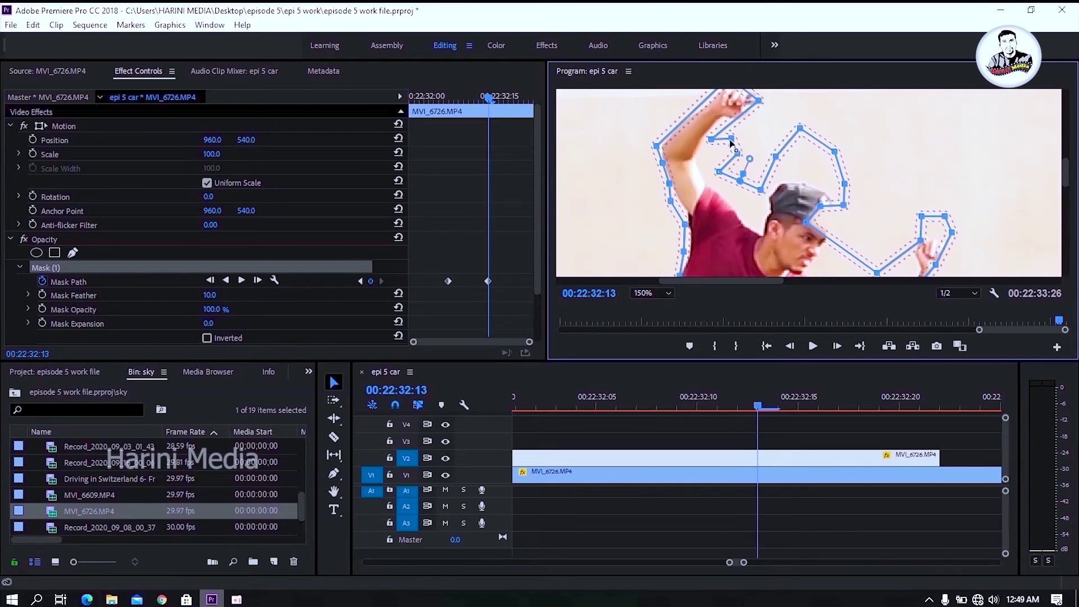
left_click_drag(737, 154, 709, 178)
mouse_move(719, 172)
left_mouse_down()
mouse_move(727, 197)
mouse_move(754, 213)
left_mouse_up()
left_click_drag(776, 157, 773, 184)
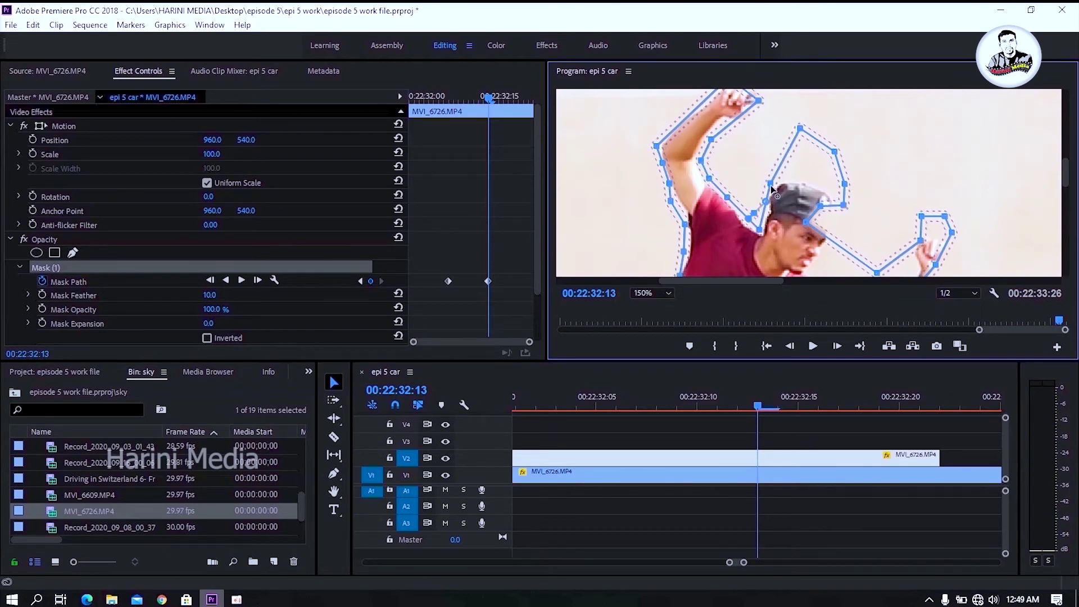
left_click_drag(799, 128, 799, 179)
left_click_drag(835, 152, 832, 196)
Step: Scroll through the panel and set the Program monitor zoom back to Fit
scroll(813, 227, "down", 3)
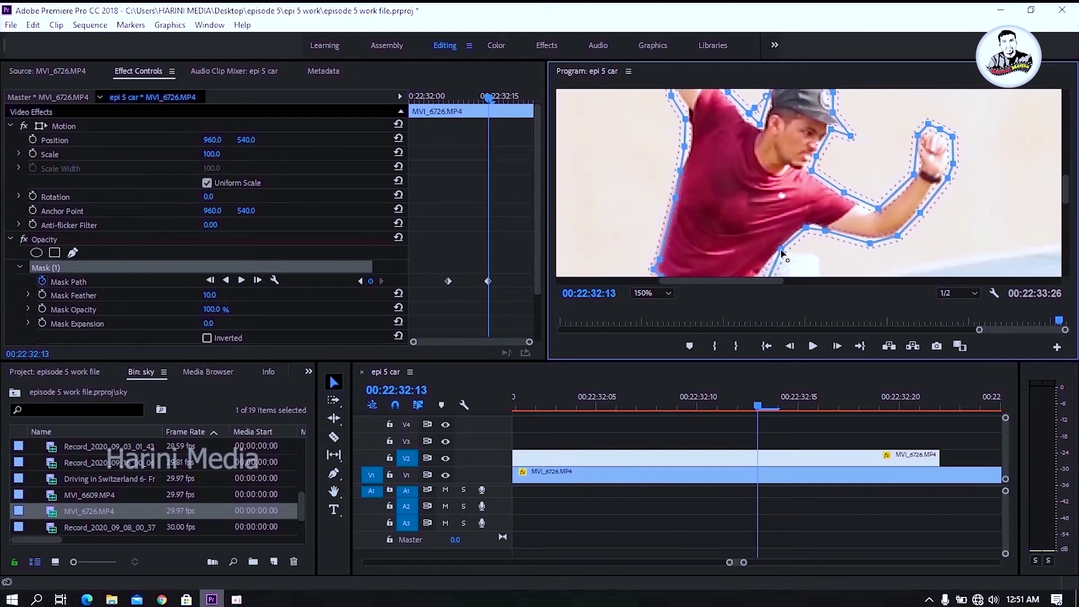
scroll(721, 163, "down", 3)
scroll(721, 163, "down", 3)
scroll(722, 163, "down", 3)
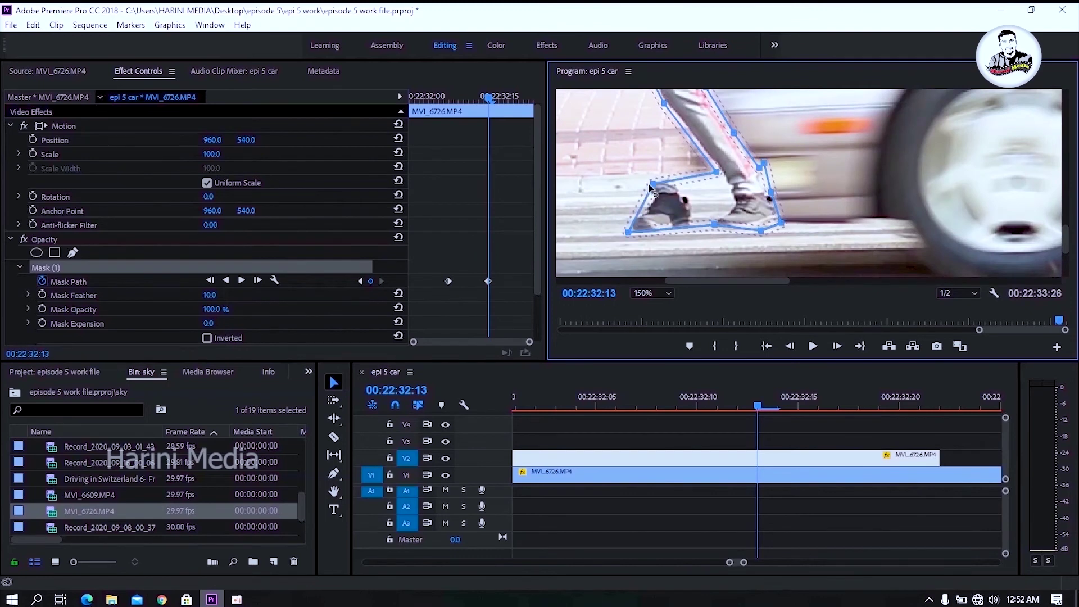
scroll(714, 214, "up", 3)
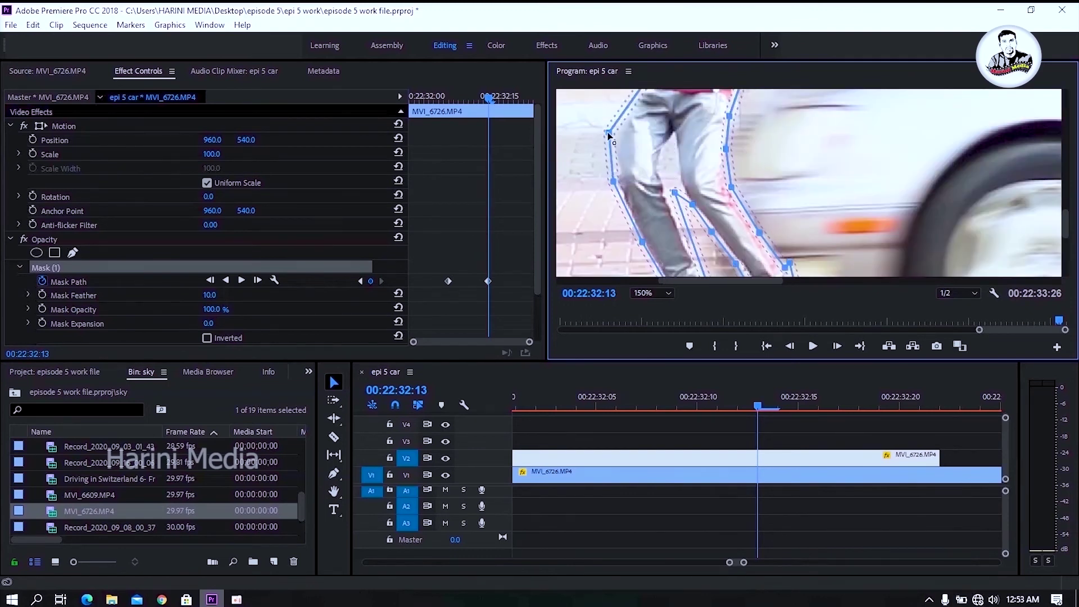
scroll(728, 149, "up", 3)
scroll(730, 152, "up", 3)
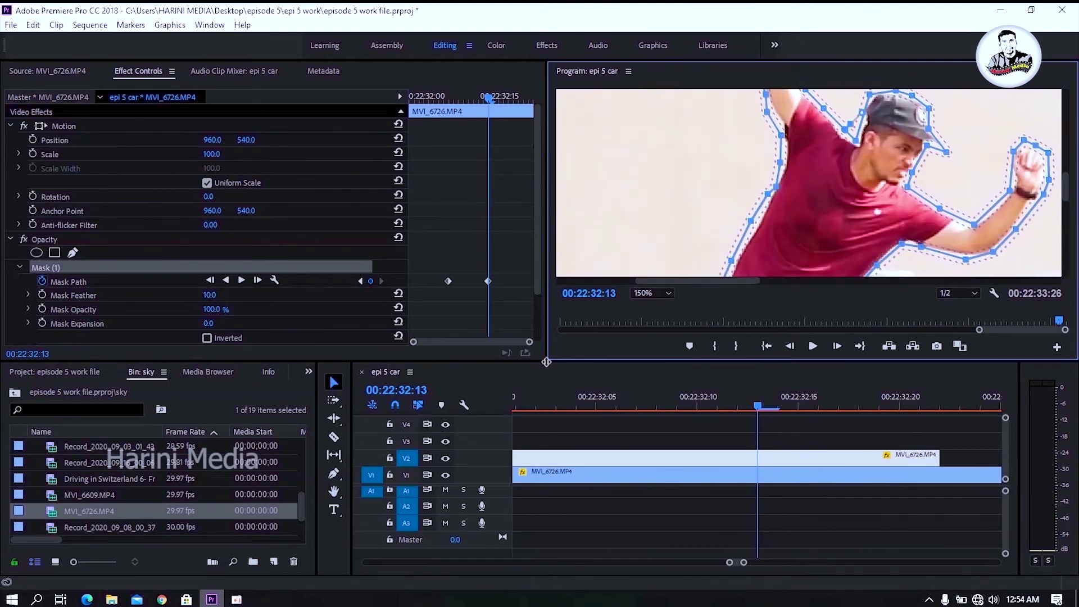
left_click(669, 295)
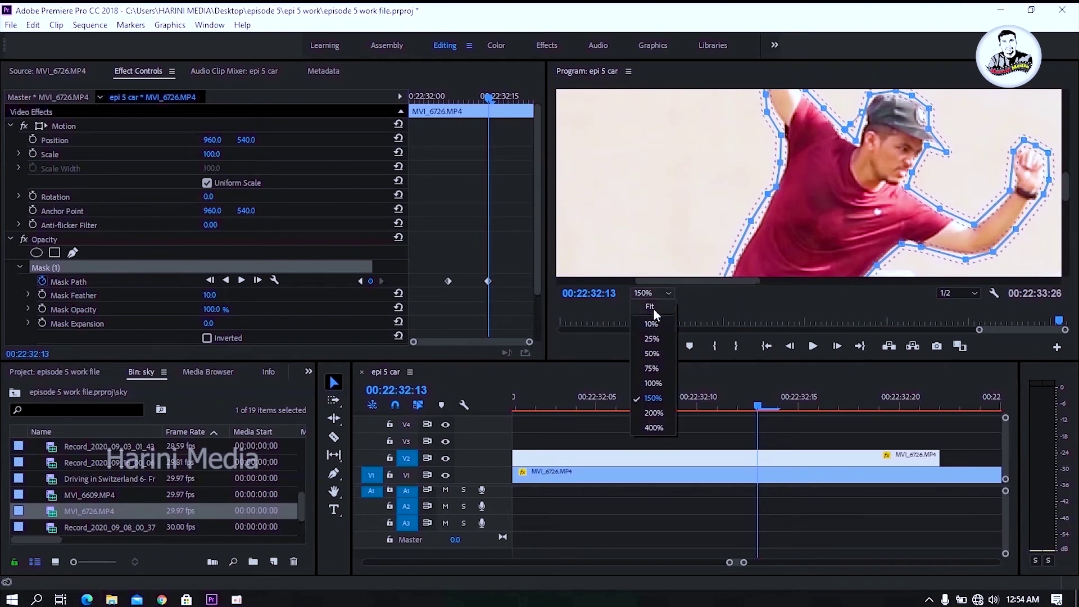
left_click(650, 307)
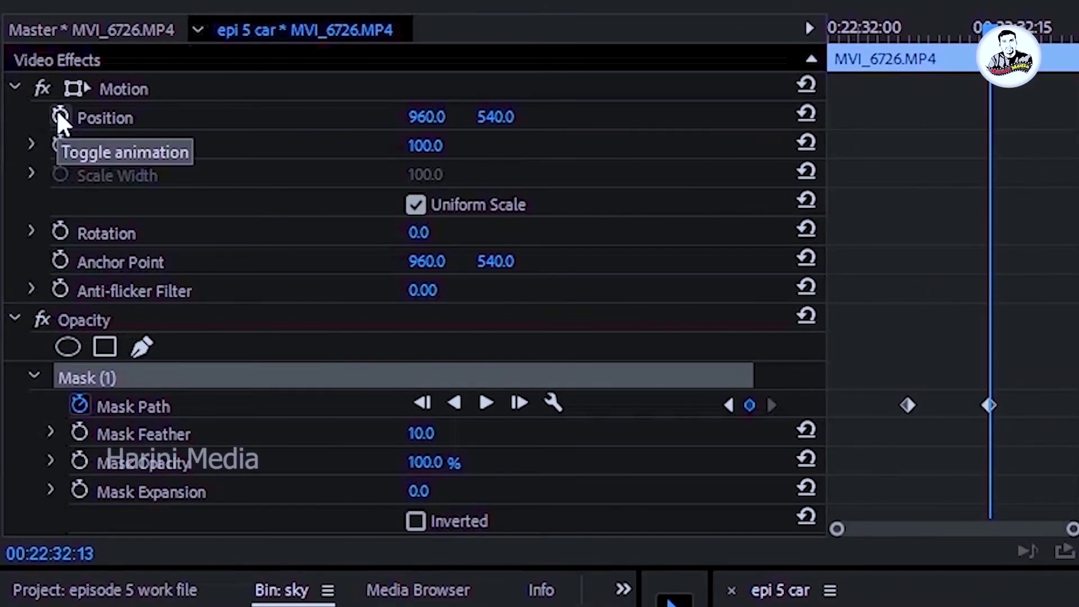
Step: Keyframe the dancer's Position to X 103 at 00:22:32:17 and trim the V2 clip to end there
left_click(59, 116)
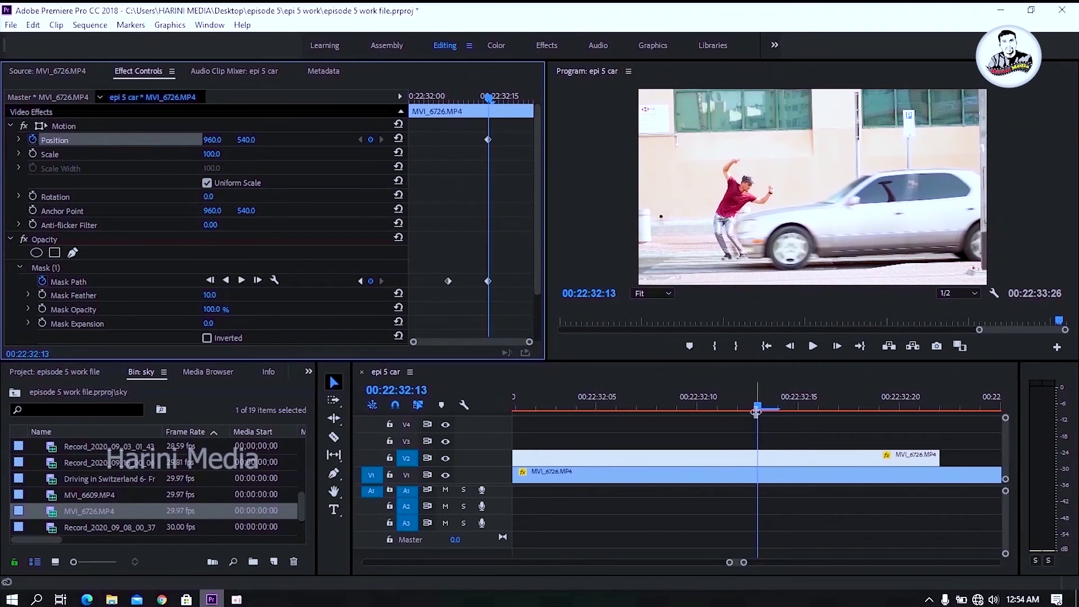
left_click(759, 408)
left_click_drag(764, 408, 816, 413)
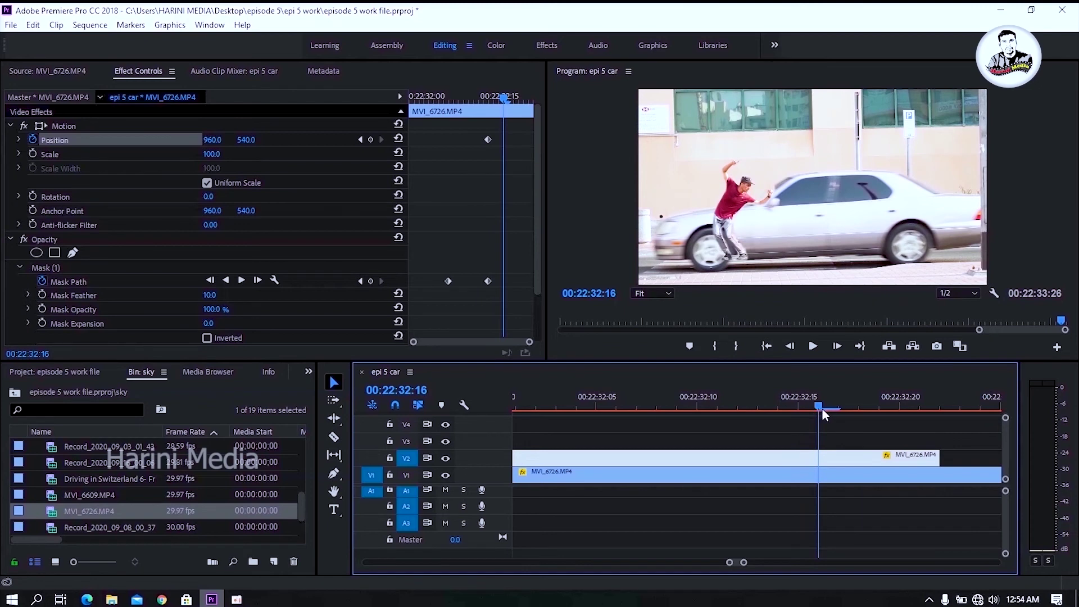
left_click_drag(829, 416, 834, 416)
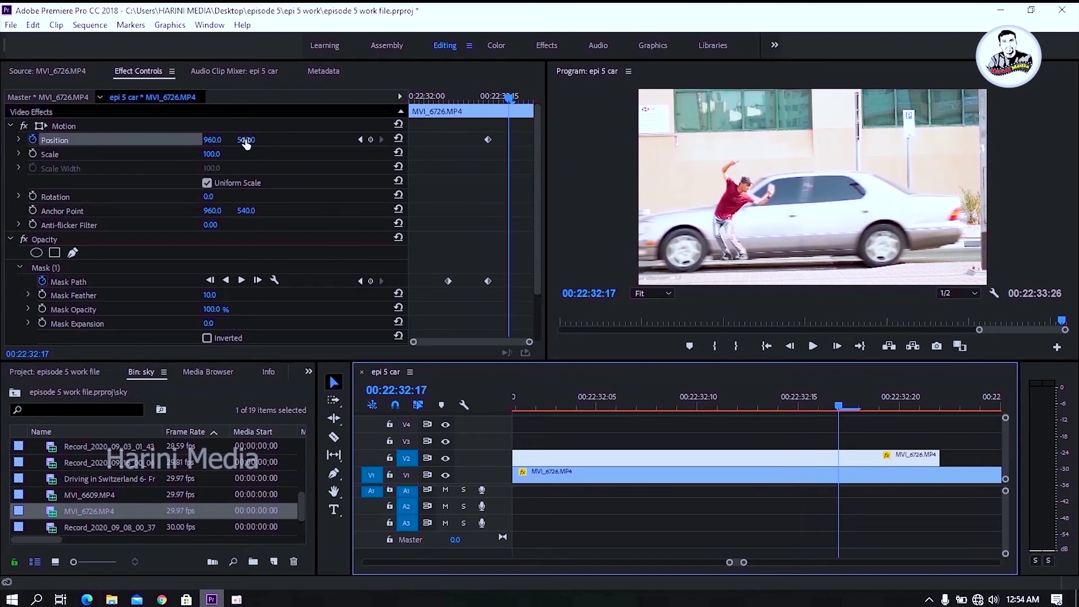
left_click_drag(212, 139, 113, 139)
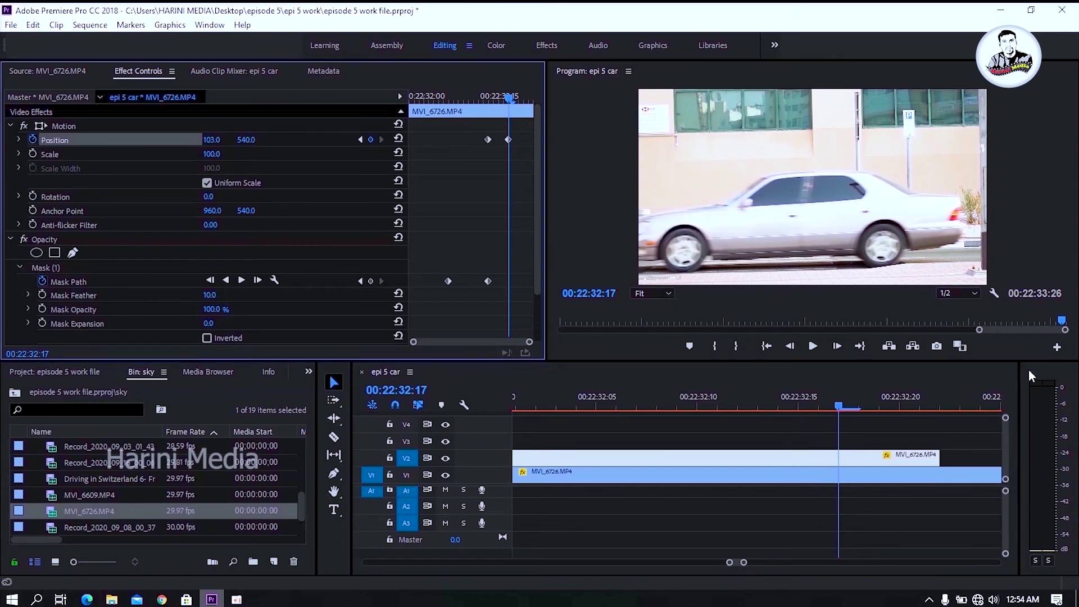
left_click_drag(936, 454, 843, 455)
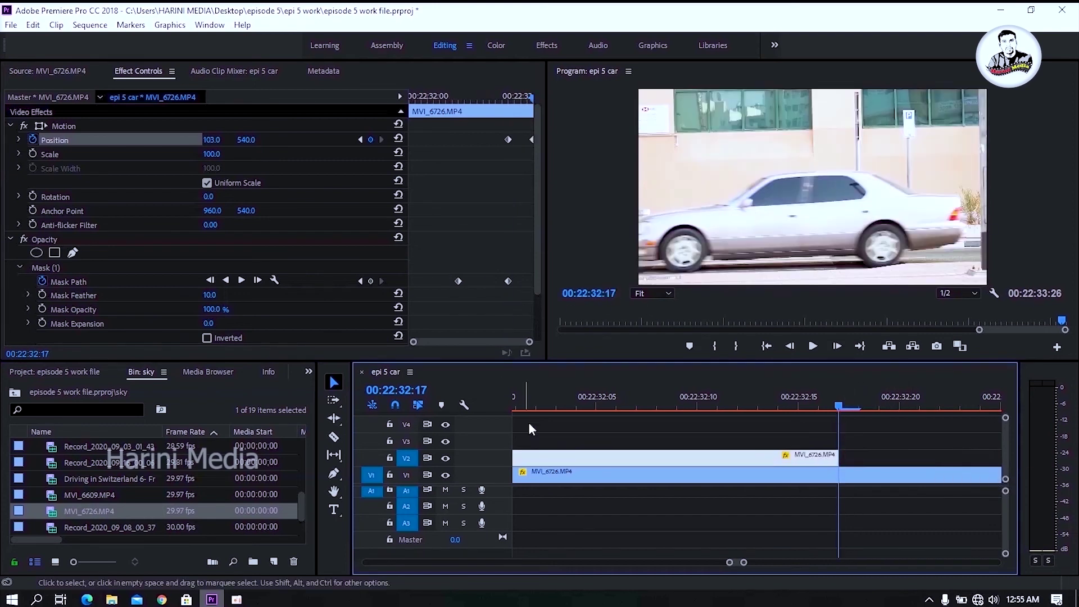
Step: Replay the hit and check the frames around 00:22:32:14
left_click(559, 397)
key("space")
key("space")
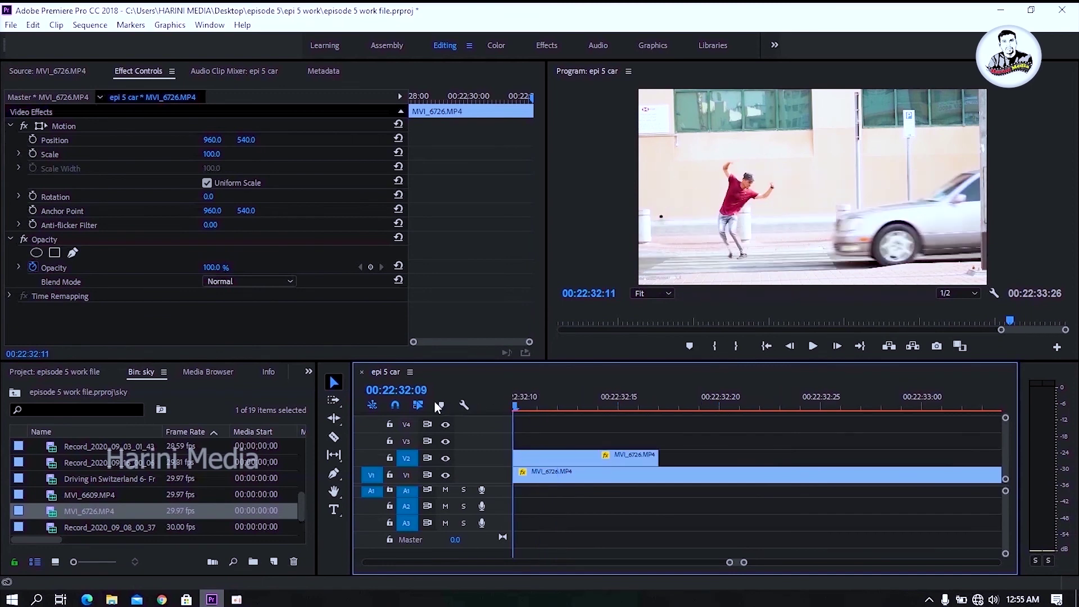
key("Left")
key("Left")
key("Left")
left_click_drag(616, 405, 725, 399)
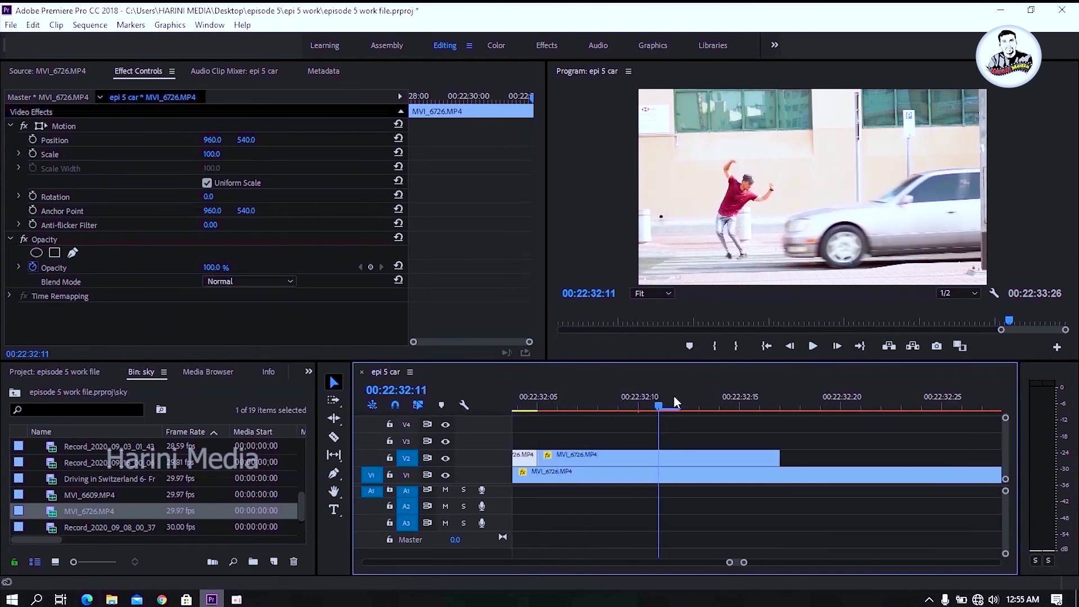
left_click_drag(720, 399, 719, 400)
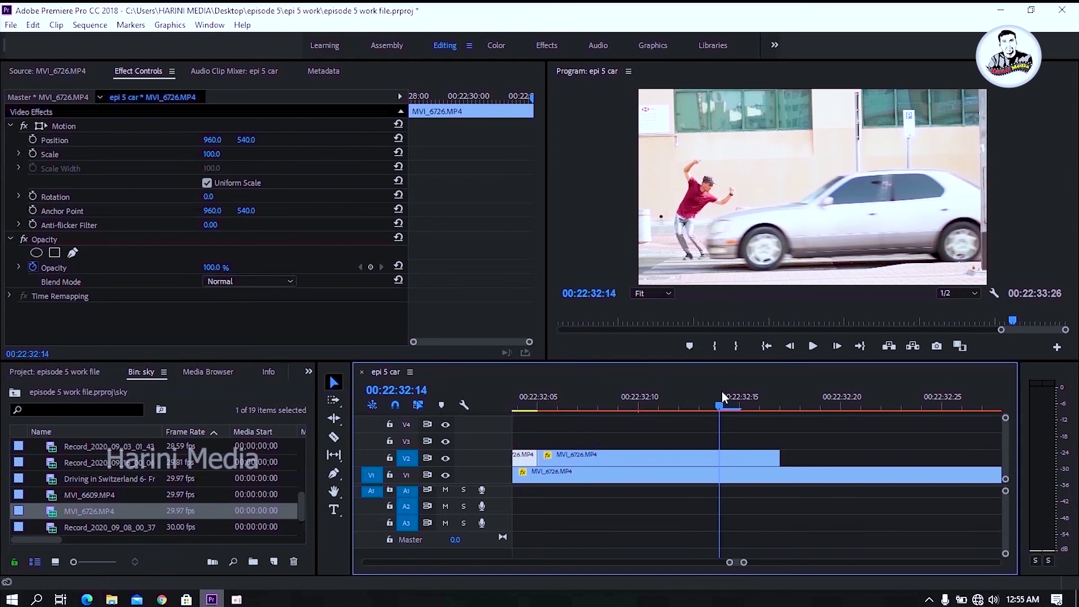
Step: Set the MVI_6726.MP4 car clip on V1 to 200% speed
left_click(704, 481)
right_click(703, 481)
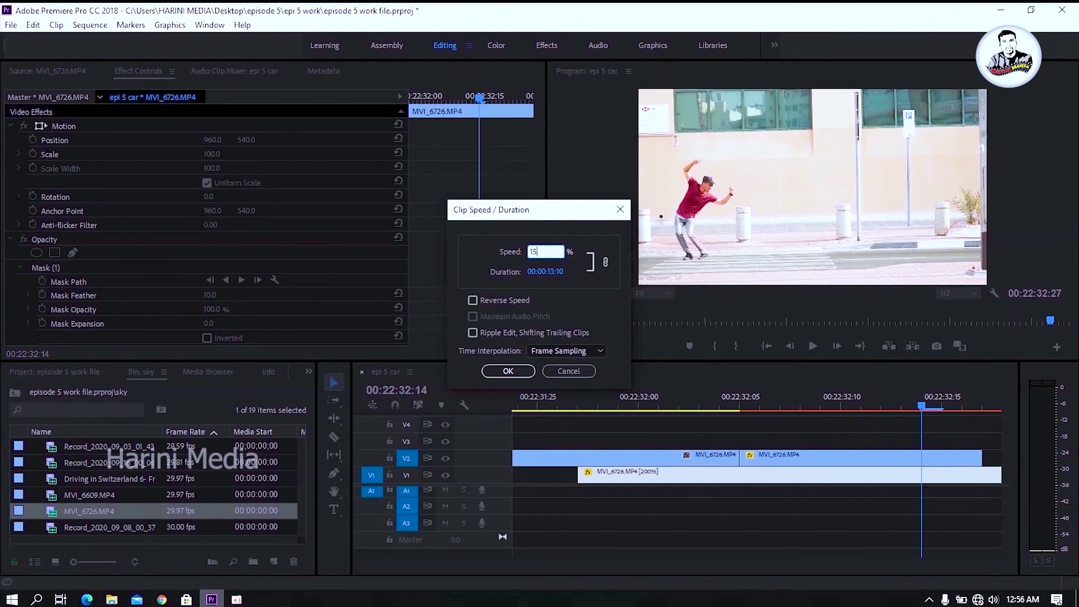
left_click(507, 371)
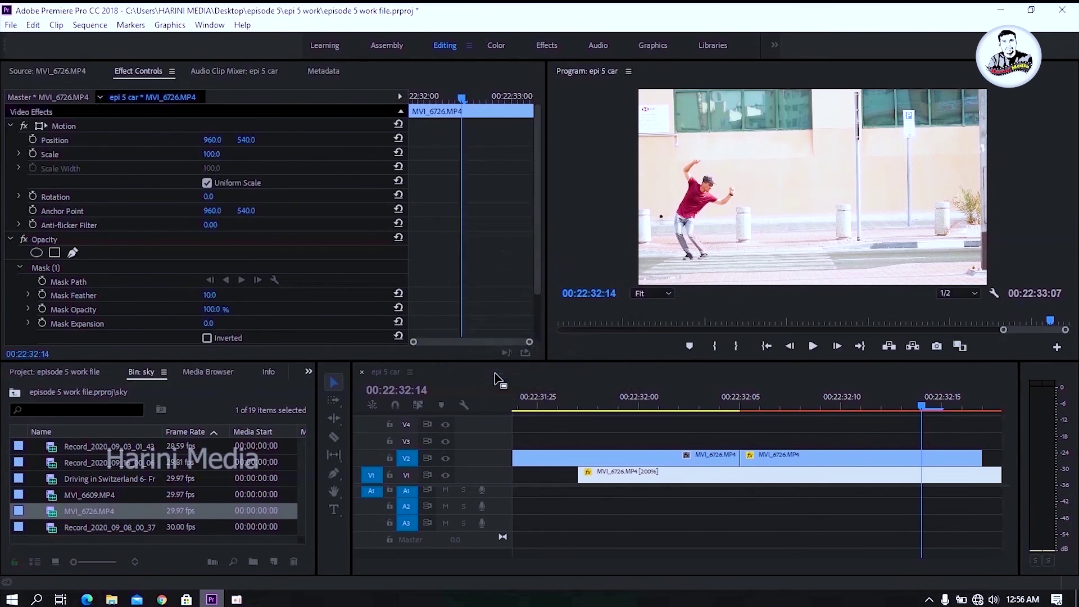
key("minus")
key("minus")
key("minus")
left_click(610, 400)
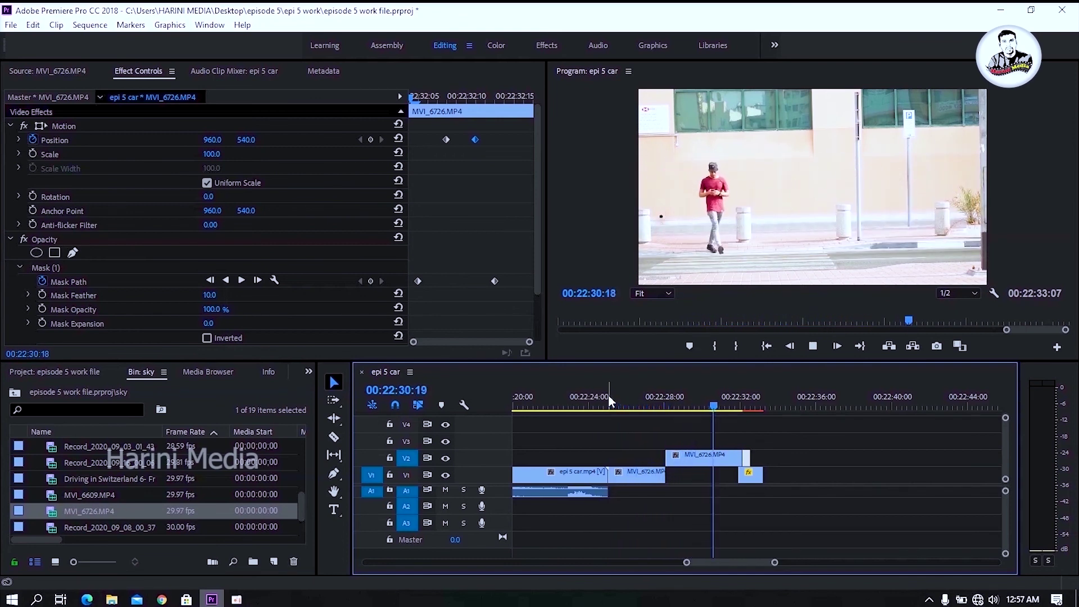
key("space")
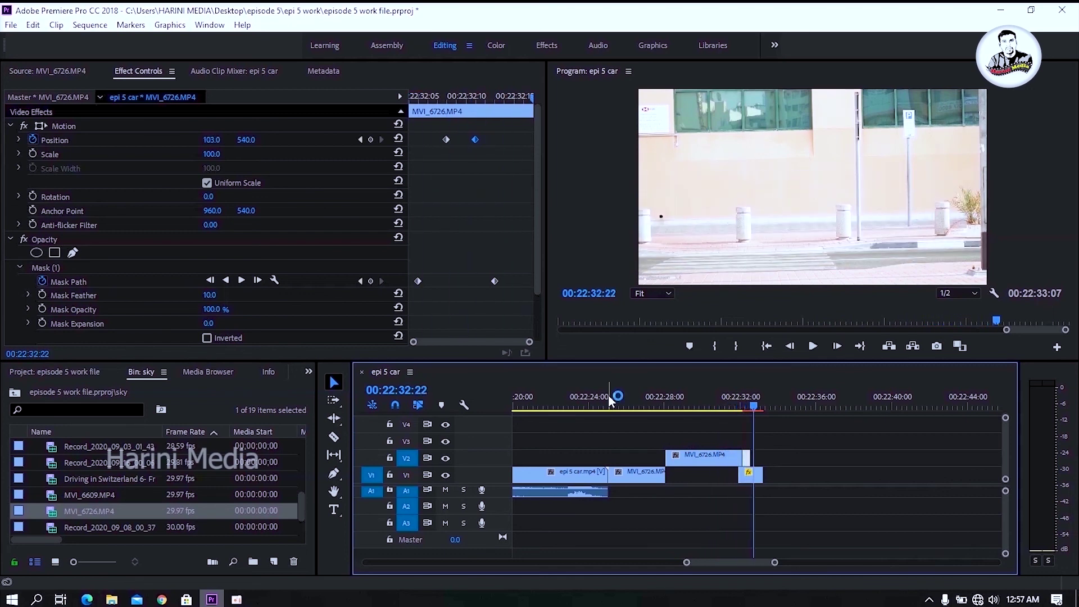